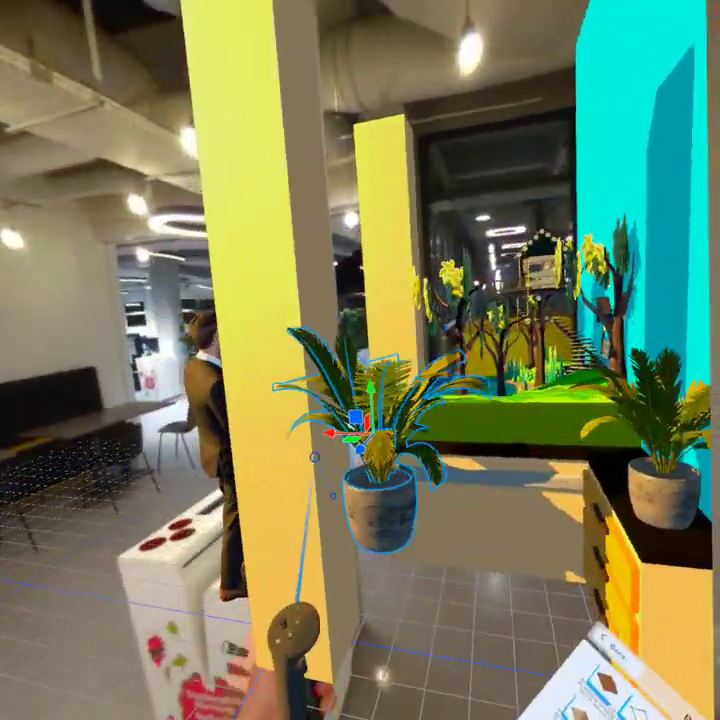
Step: Reposition the selected potted plant near the yellow pillar
drag(315, 457, 345, 431)
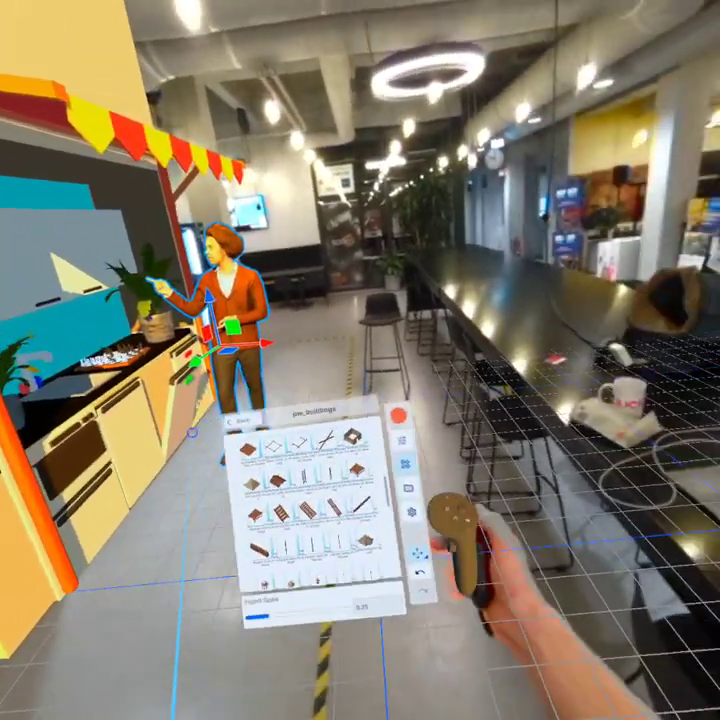
Step: Select the man figure with the Select tool and reposition him on the floor beside the kitchen counter with the Move tool
click(433, 602)
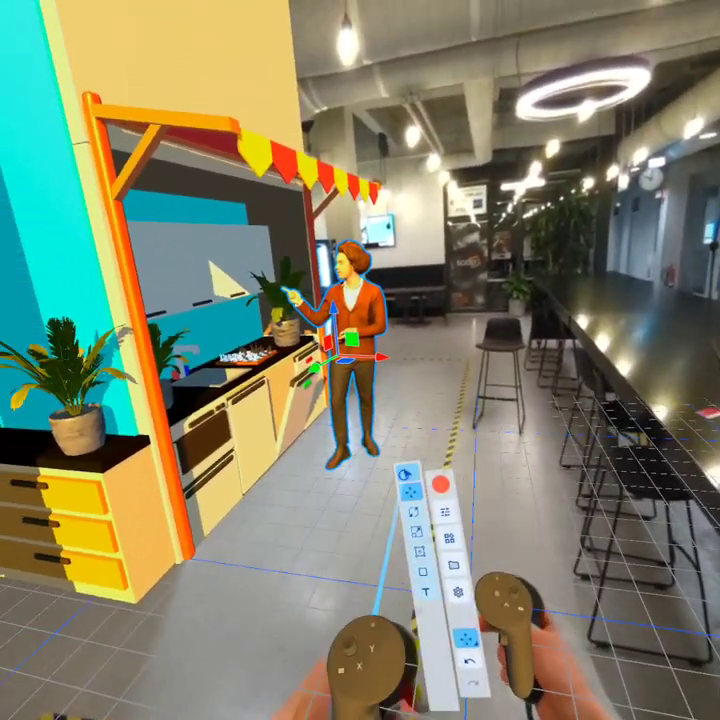
click(409, 472)
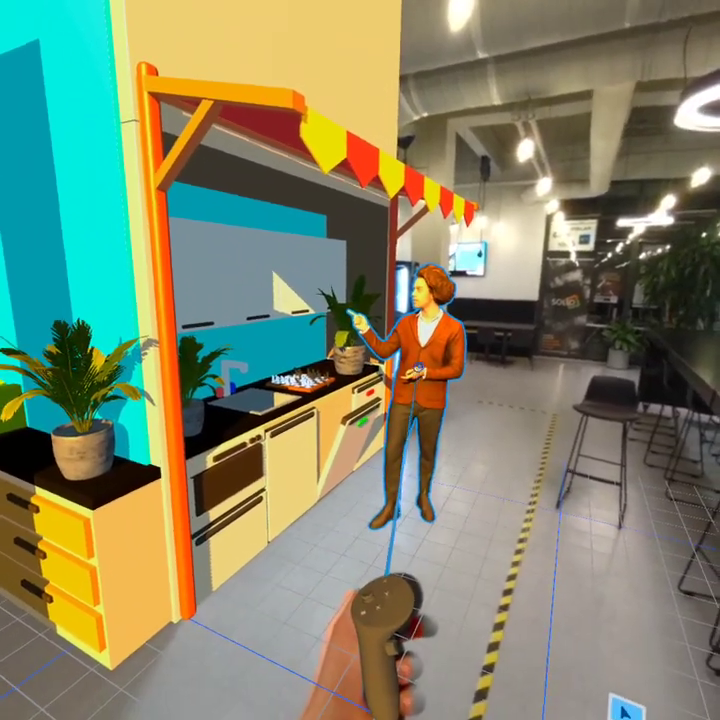
right_click(421, 366)
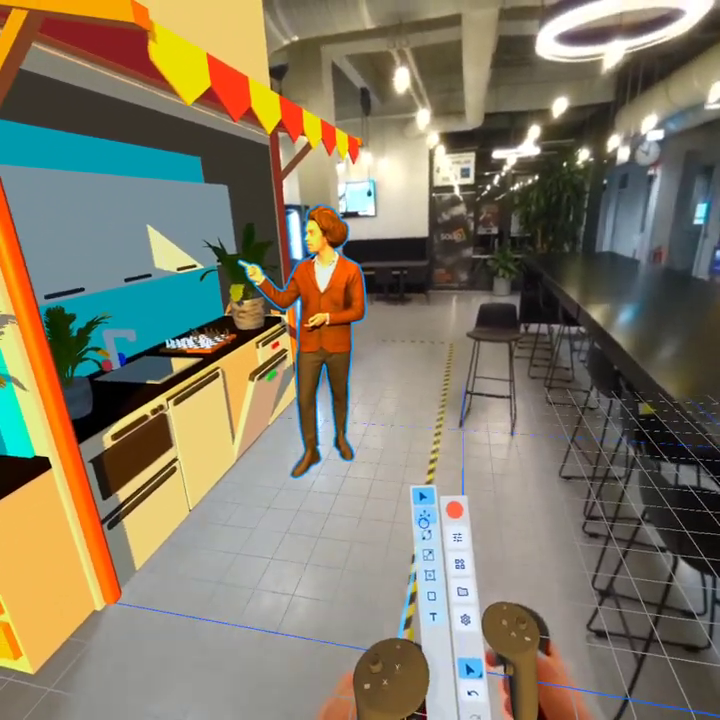
click(436, 538)
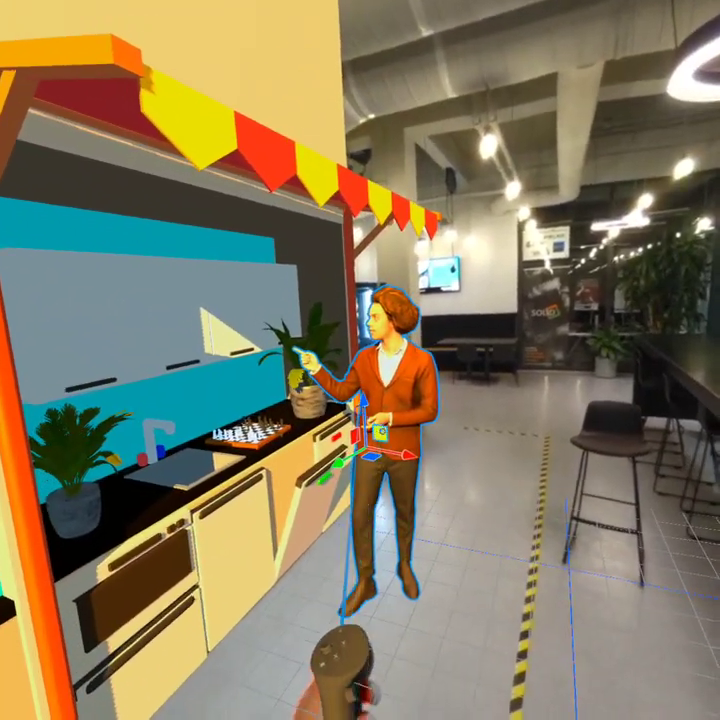
drag(375, 435, 349, 510)
drag(401, 428, 358, 380)
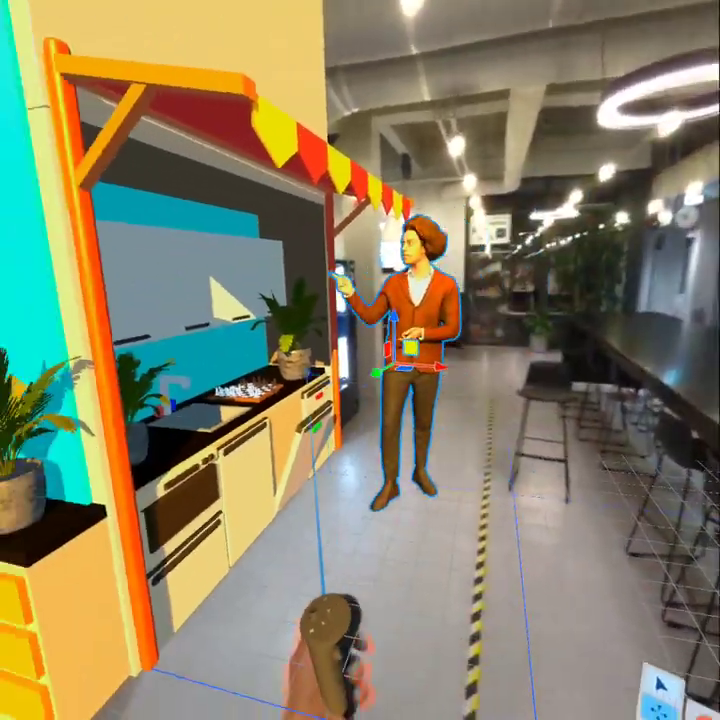
drag(314, 430, 264, 384)
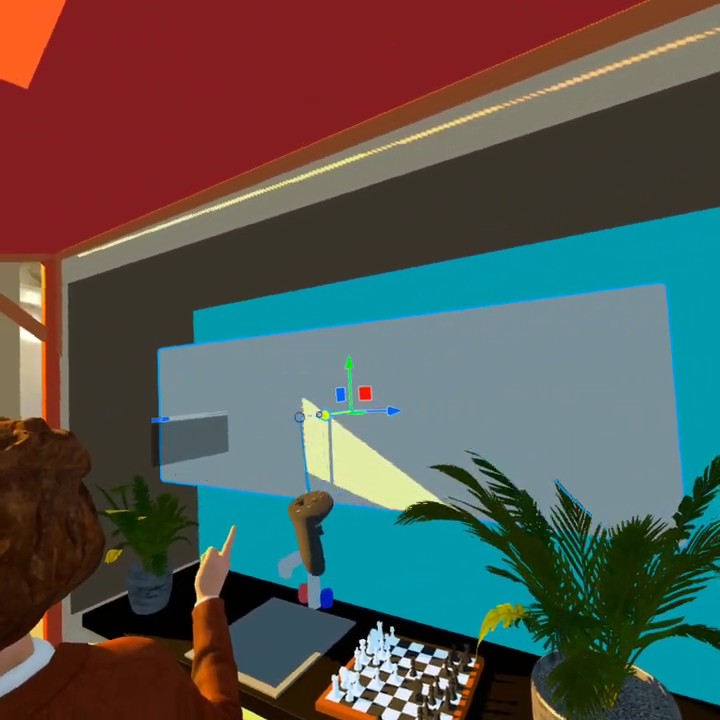
Step: Try to move the grey wall cabinet above the kitchen counter
drag(299, 417, 150, 458)
click(369, 658)
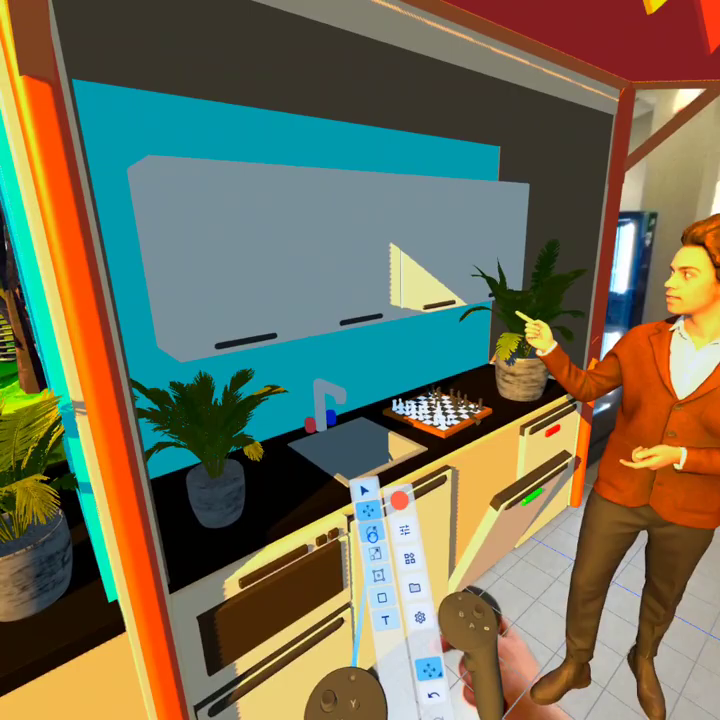
Step: Rotate the man figure about his vertical axis so he faces the kitchen counter
click(372, 535)
click(376, 490)
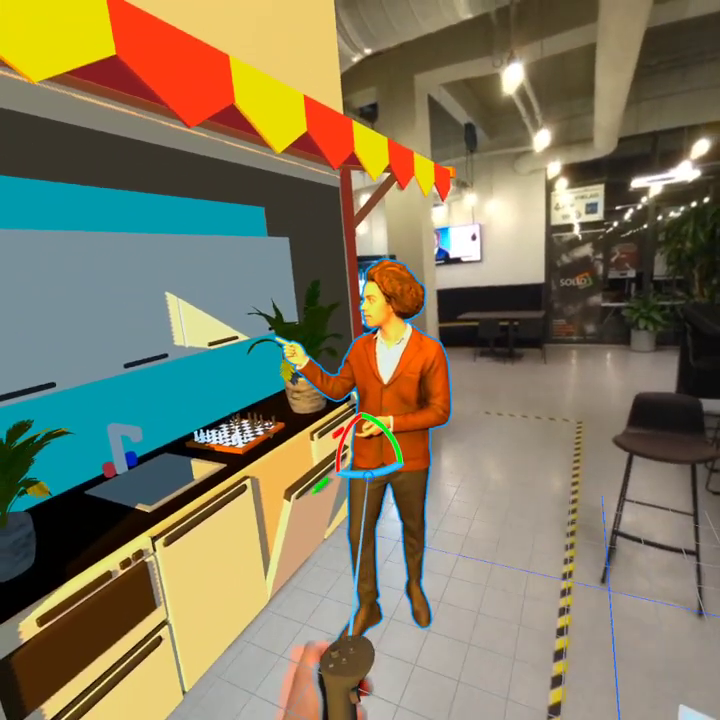
drag(475, 446, 372, 350)
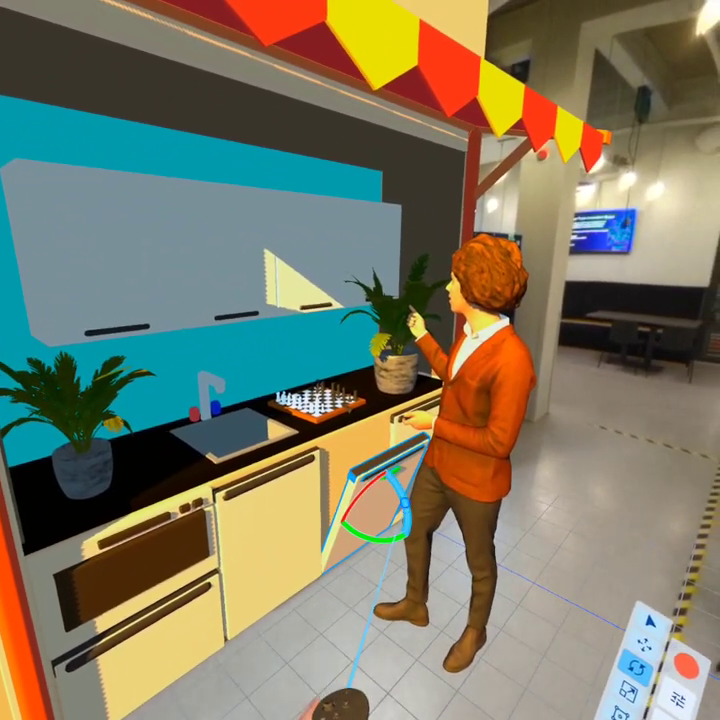
Step: Try rotating the tilted cabinet door beside the man and undo the rotation
drag(369, 435, 345, 442)
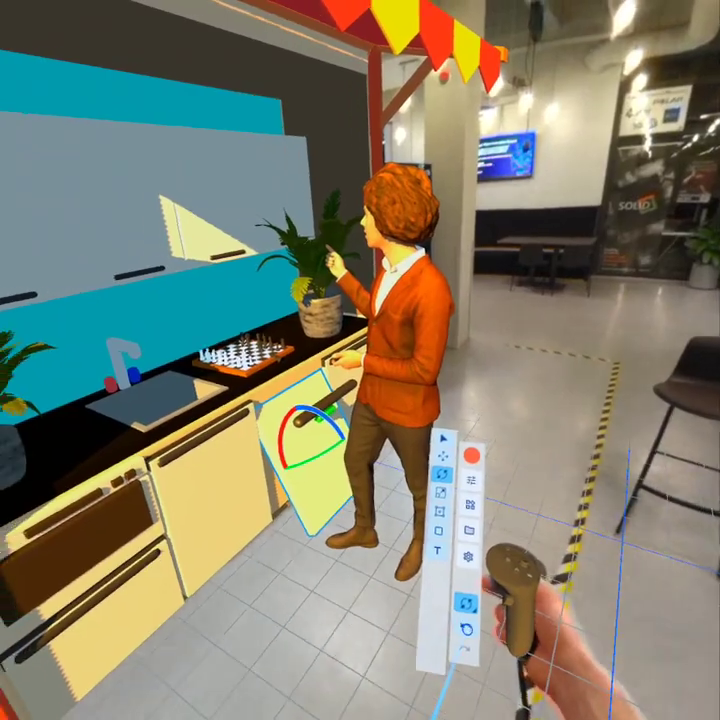
click(466, 630)
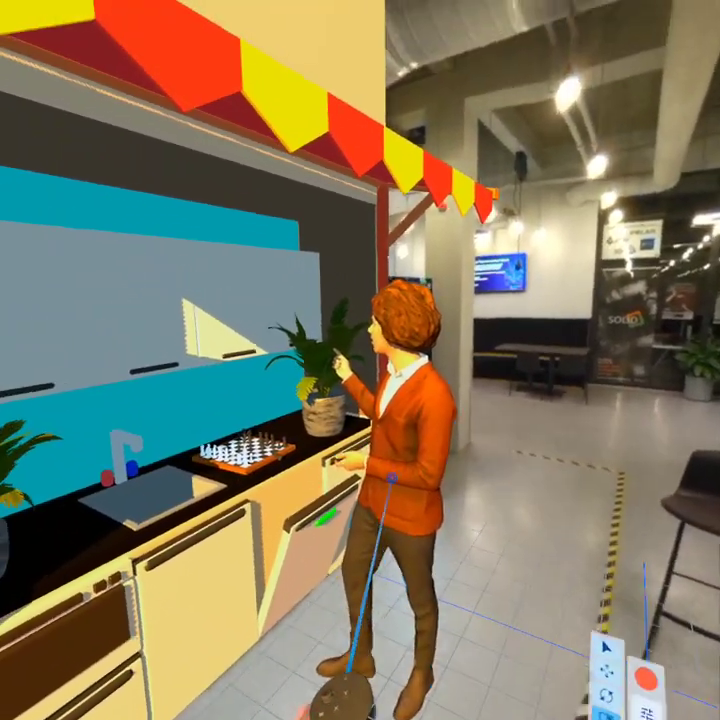
Step: Try scaling the man figure with the Scale tool
click(445, 400)
drag(373, 456, 372, 425)
drag(339, 477, 252, 436)
click(442, 606)
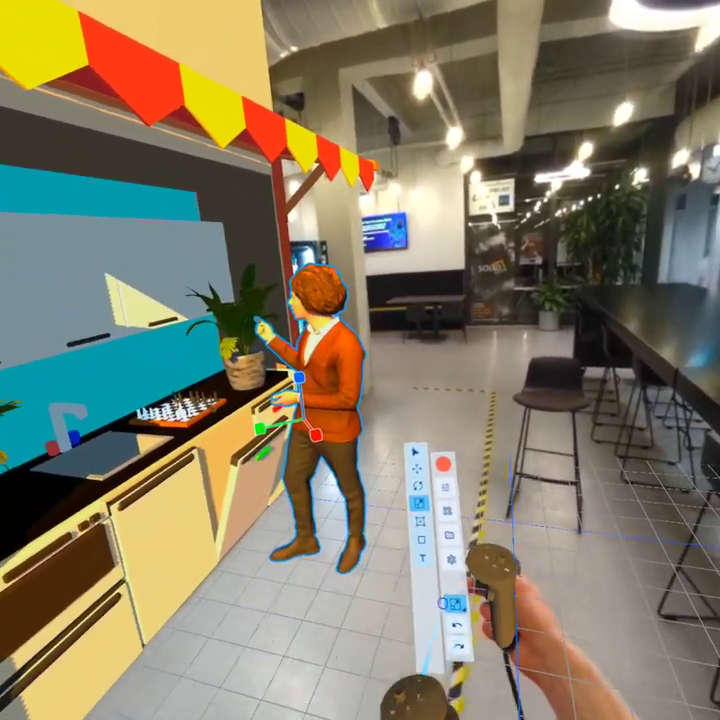
Step: Resize the man figure by its bounding box
click(418, 519)
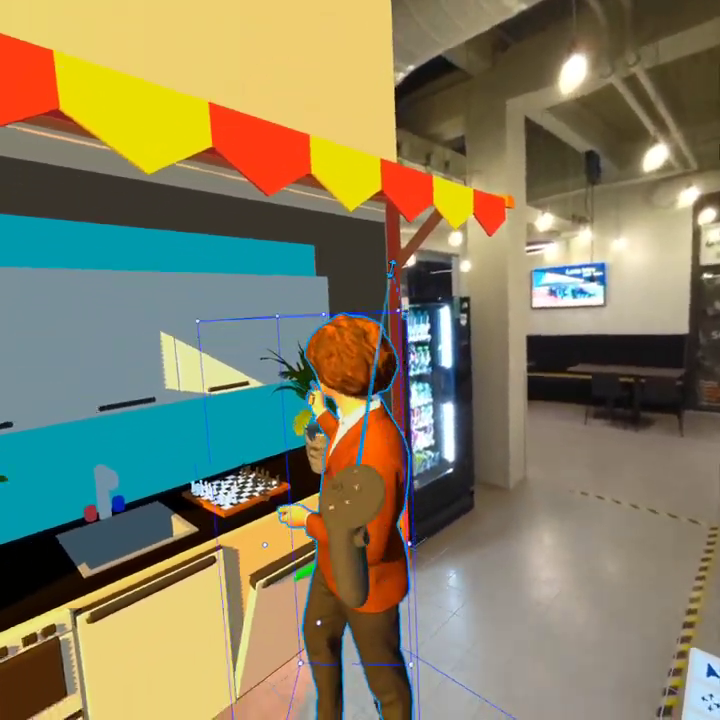
drag(392, 268, 345, 321)
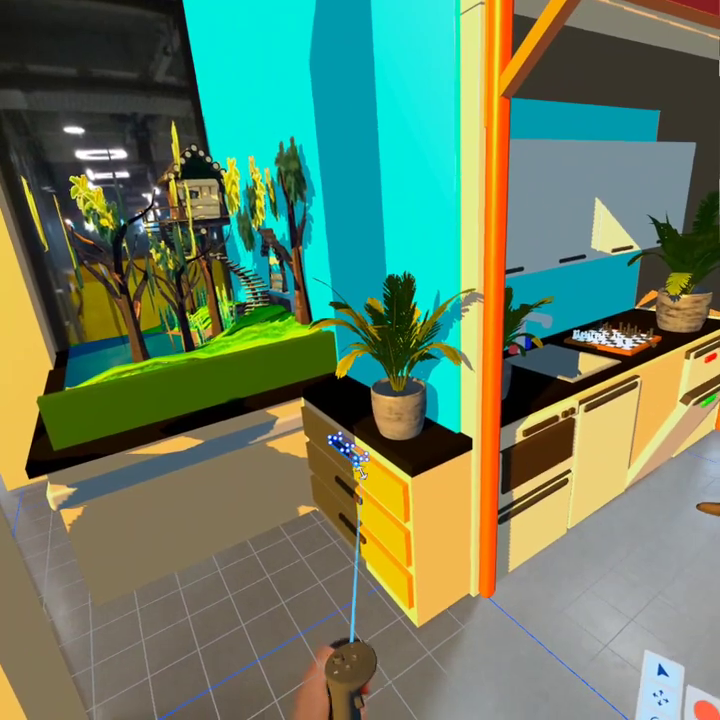
Step: Select all parts of the three-drawer cabinet, duplicate them and move the copy away from the original
click(355, 455)
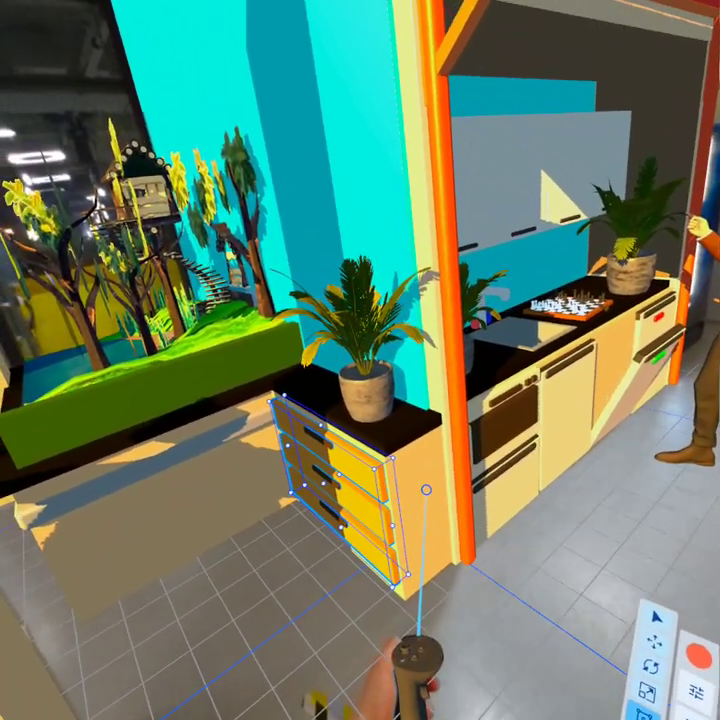
right_click(404, 480)
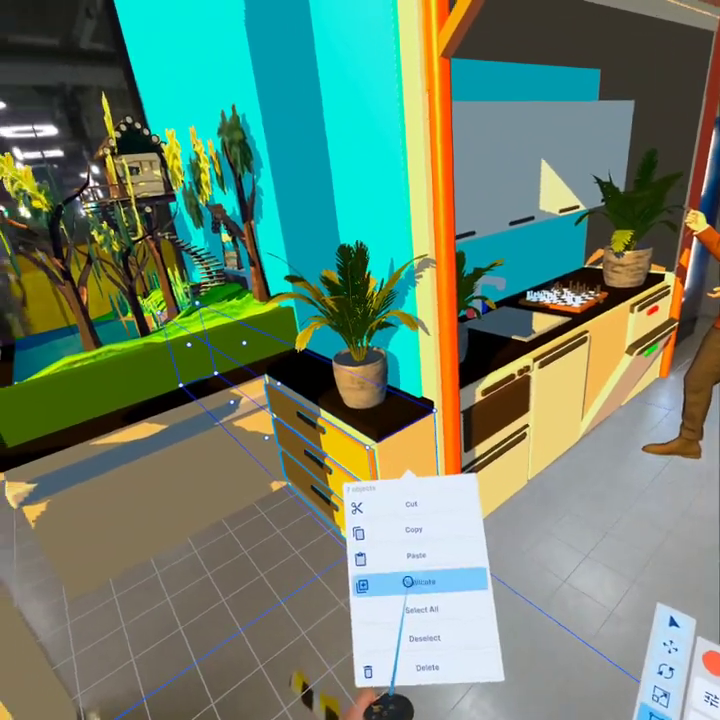
click(408, 581)
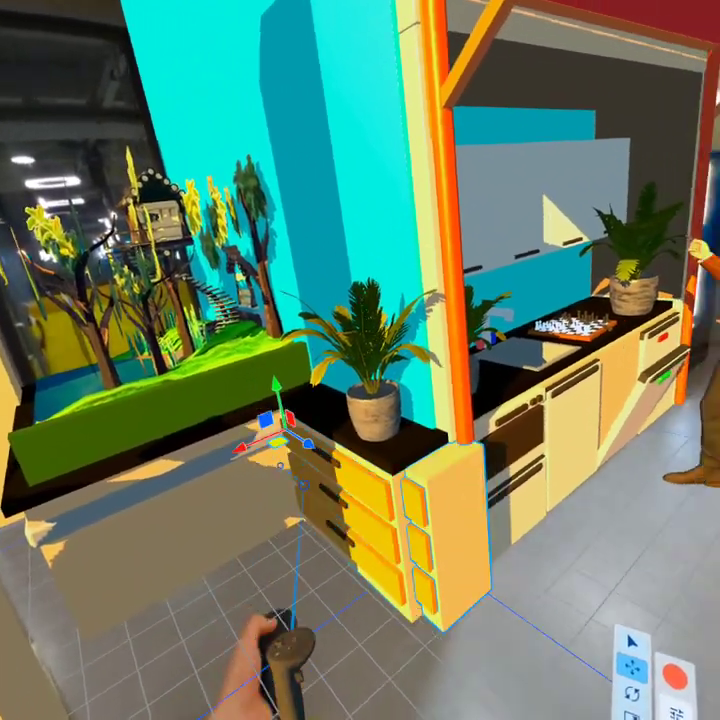
drag(281, 463, 389, 500)
drag(286, 503, 306, 492)
Step: Resize the duplicated drawer cabinet's width by its bounding box so the three drawers fill its front
click(357, 580)
key(e)
key(t)
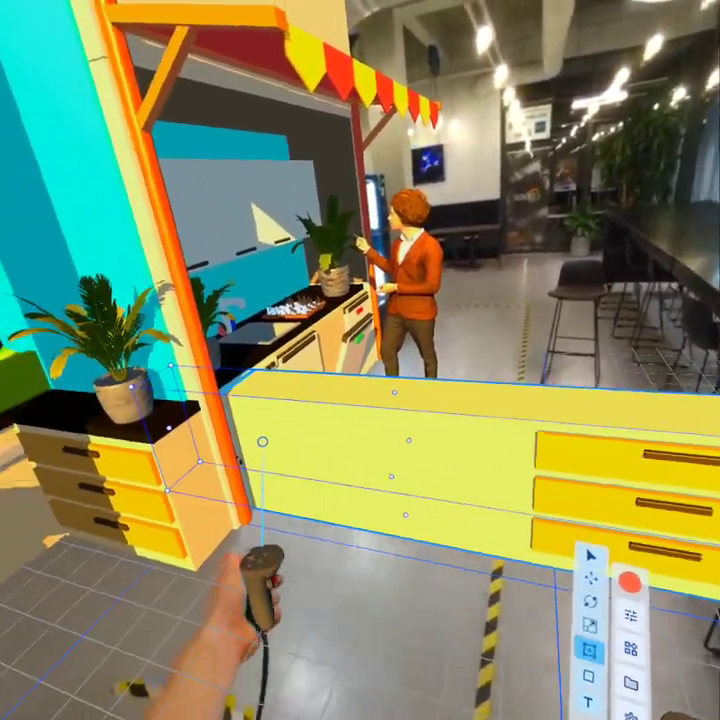
drag(243, 430, 342, 439)
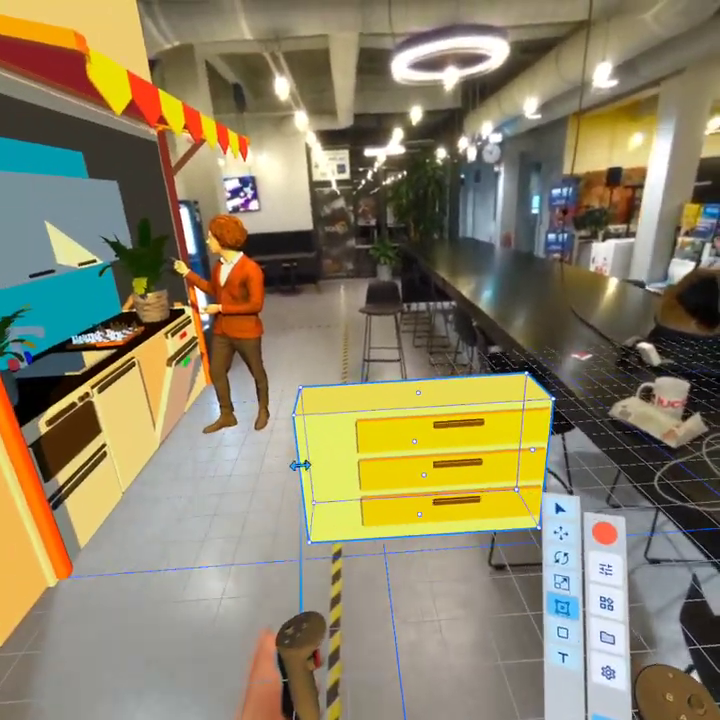
drag(299, 465, 347, 468)
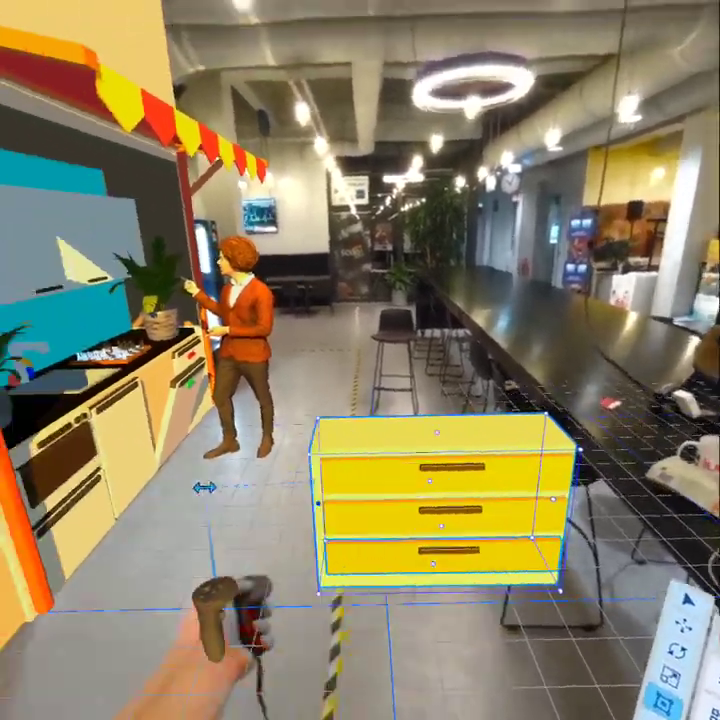
drag(204, 487, 207, 520)
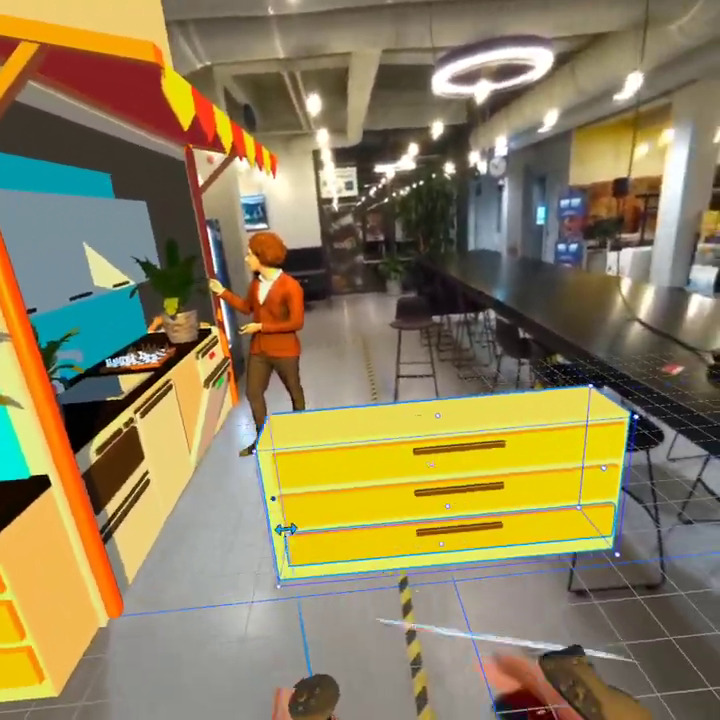
drag(286, 530, 325, 524)
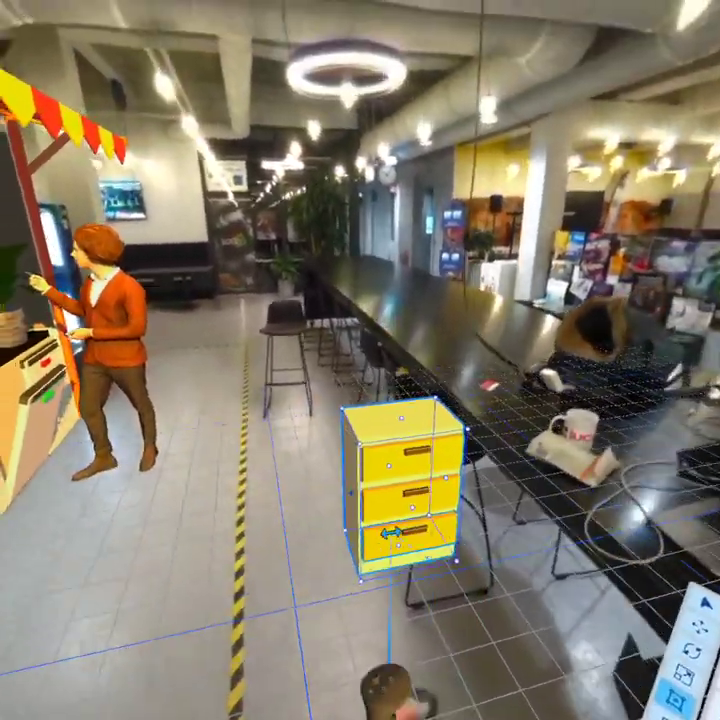
drag(391, 533, 211, 519)
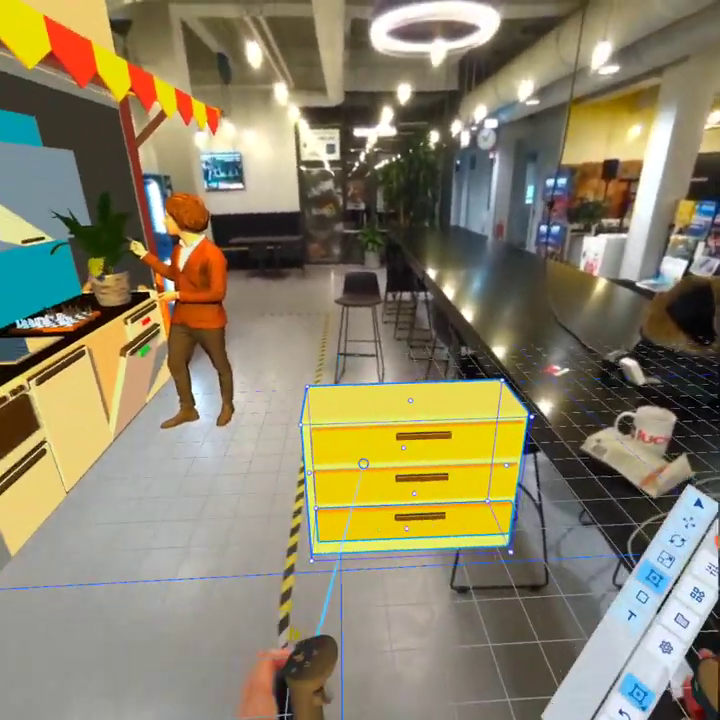
Step: Try duplicating the resized drawer cabinet and deselecting it, and undo the last action
drag(363, 464, 92, 326)
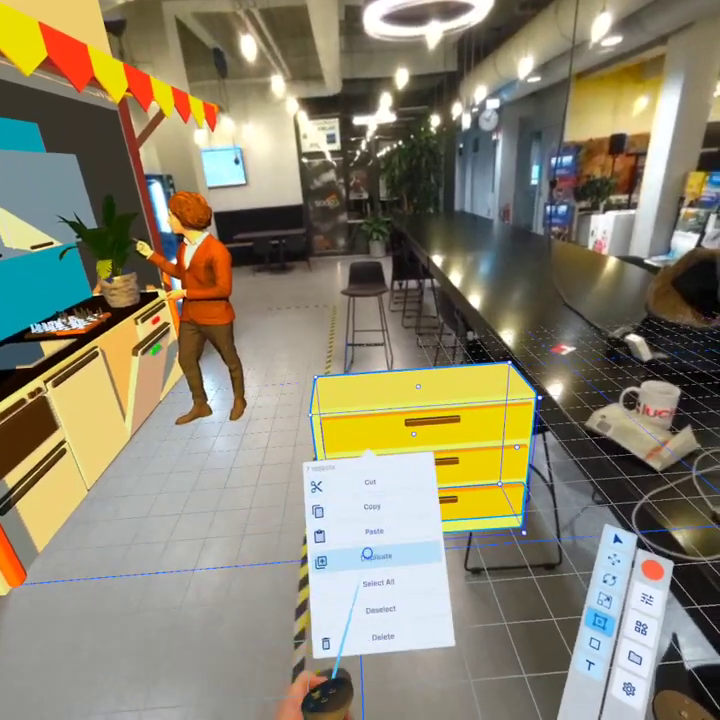
click(369, 535)
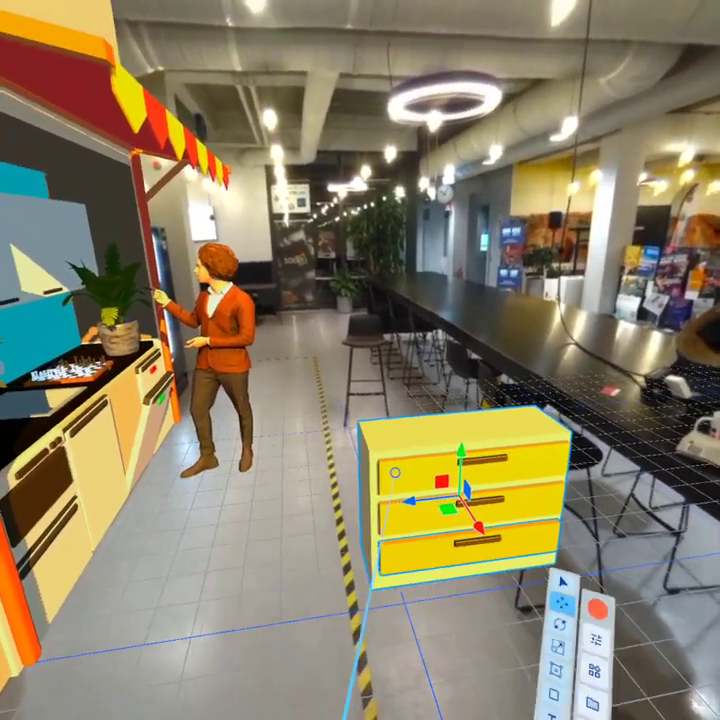
right_click(395, 472)
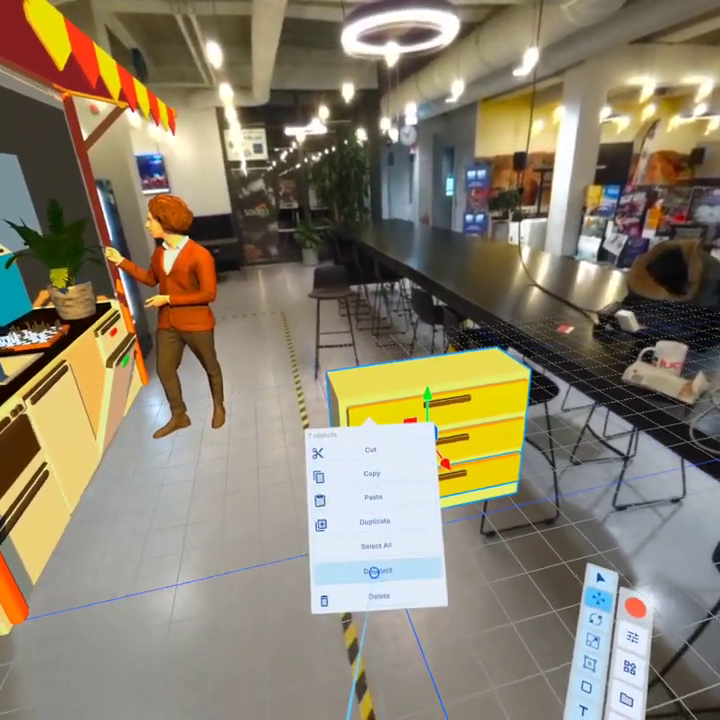
click(367, 595)
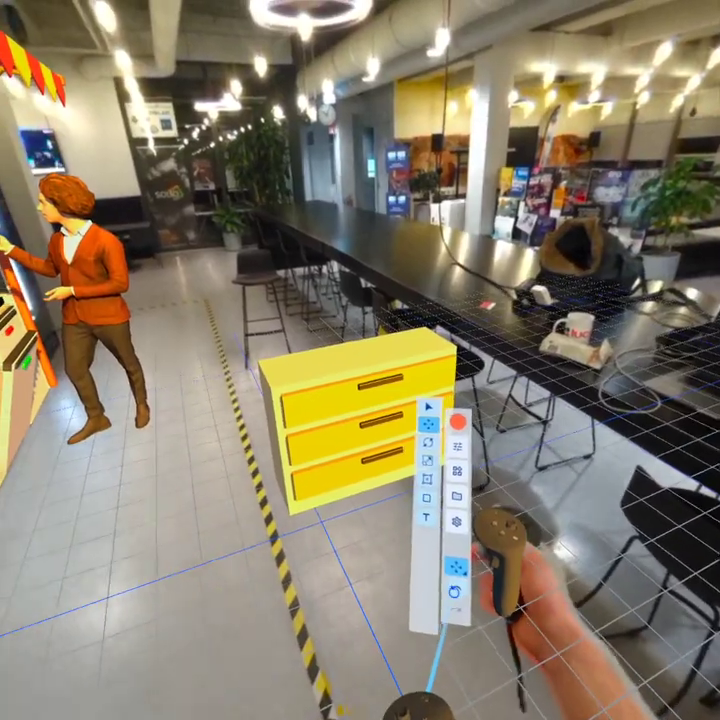
click(455, 592)
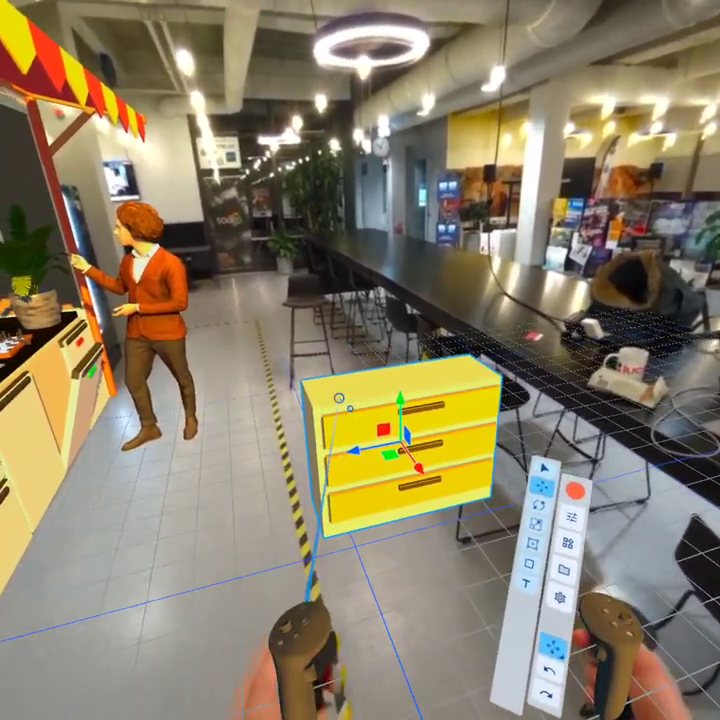
Step: Move the yellow cabinet body away from its drawers, undoing and redoing the move once
drag(339, 398, 190, 322)
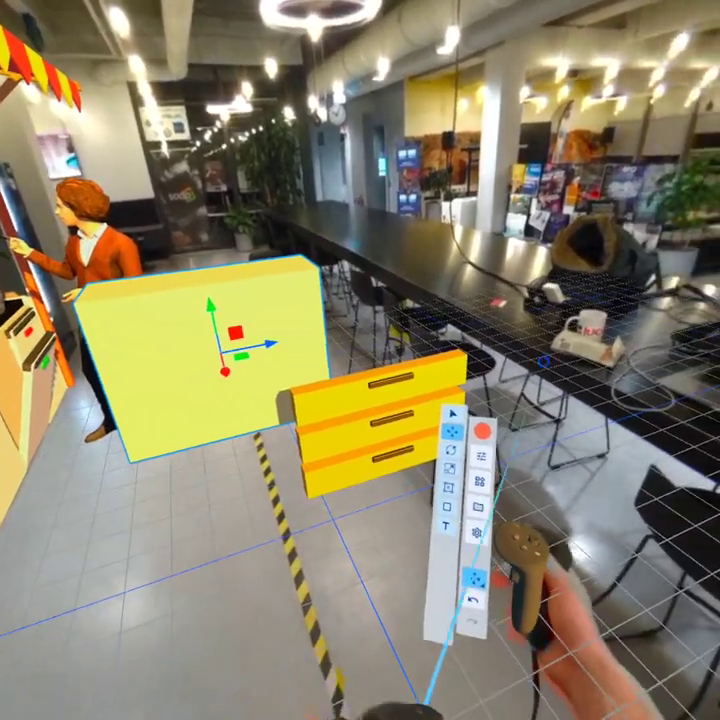
click(466, 611)
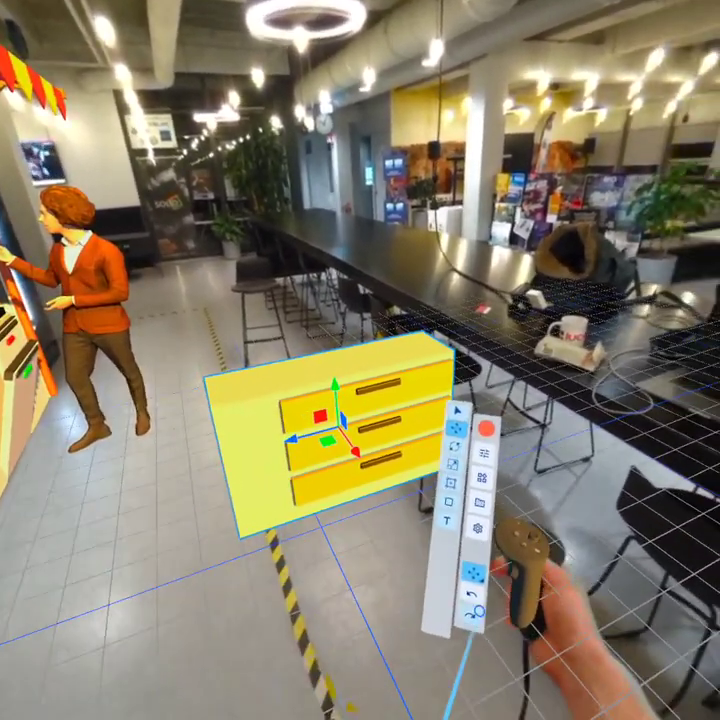
click(474, 614)
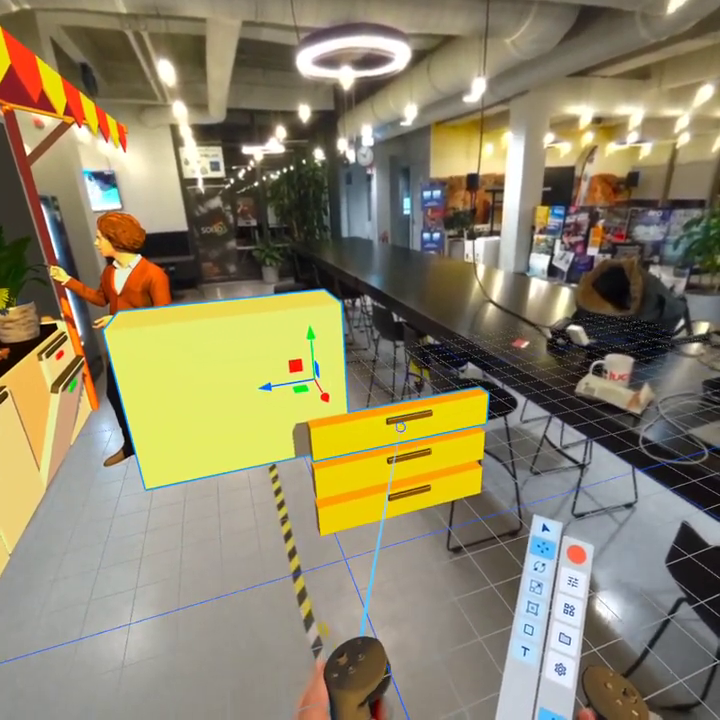
right_click(371, 499)
click(377, 652)
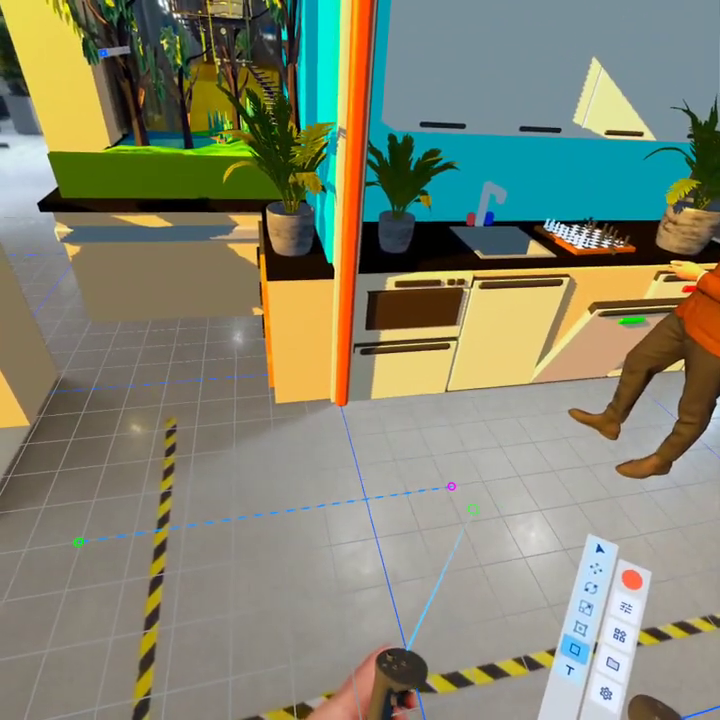
Step: Draw a large rectangular box on the floor in front of the kitchen
click(457, 492)
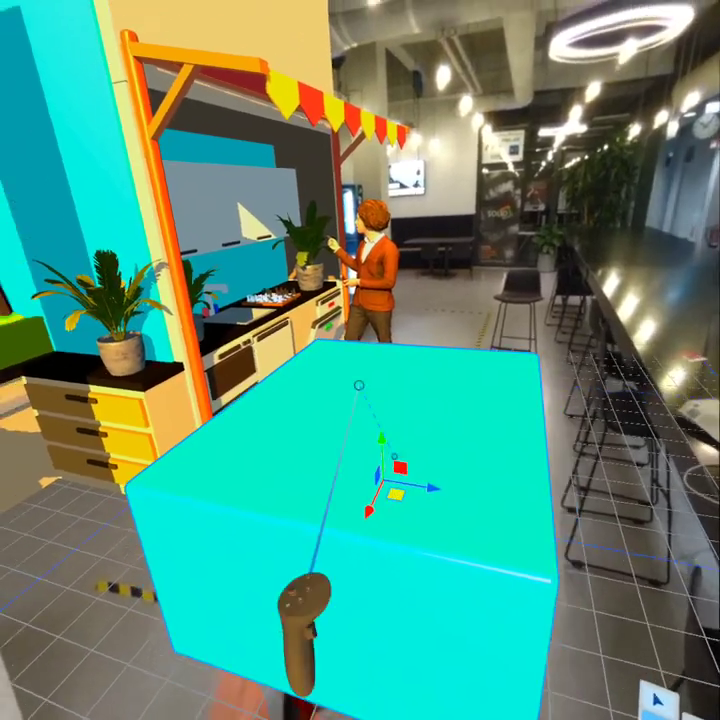
Step: Move the turquoise box up off the floor and rotate it to a tilted orientation
drag(359, 385, 387, 343)
click(350, 367)
drag(350, 410, 340, 385)
drag(391, 468, 542, 322)
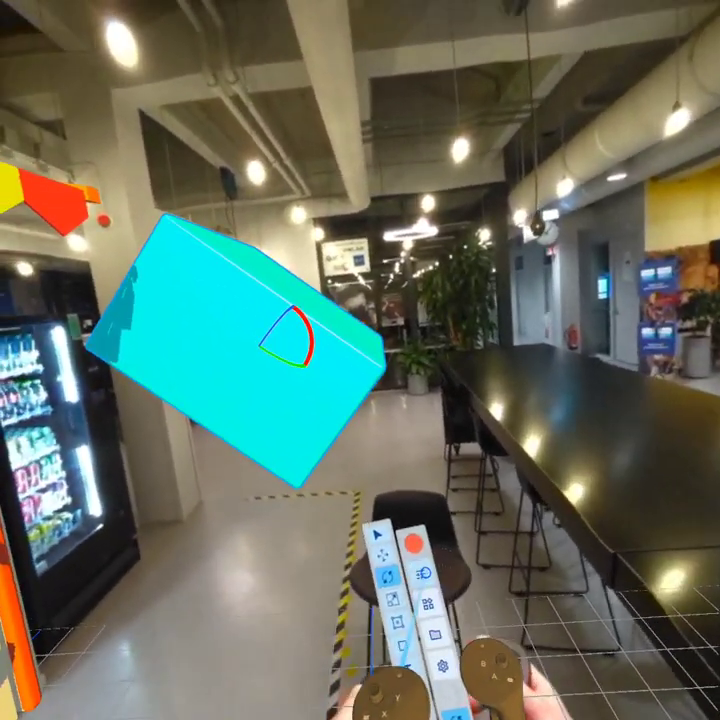
Step: Open the turquoise box's properties and round its edges with a corner radius of 0.25
click(424, 567)
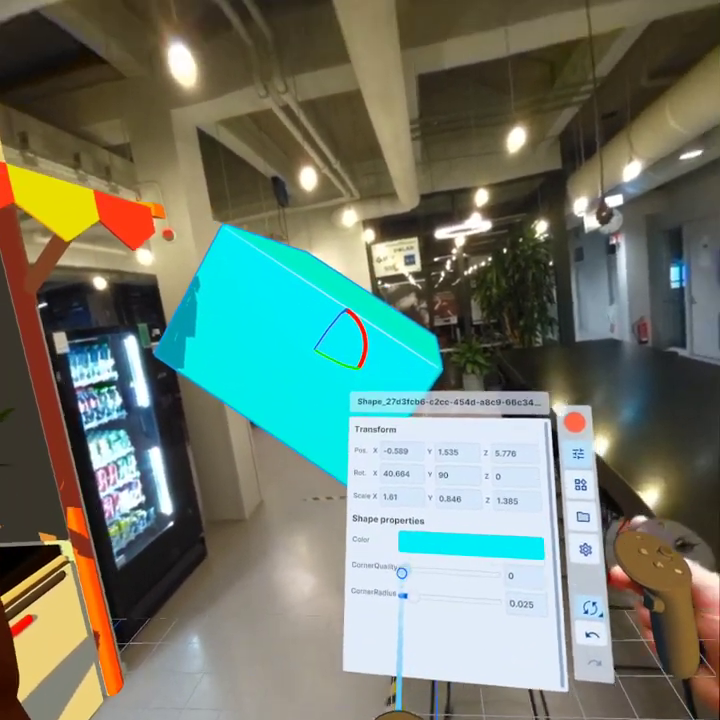
drag(402, 572, 379, 590)
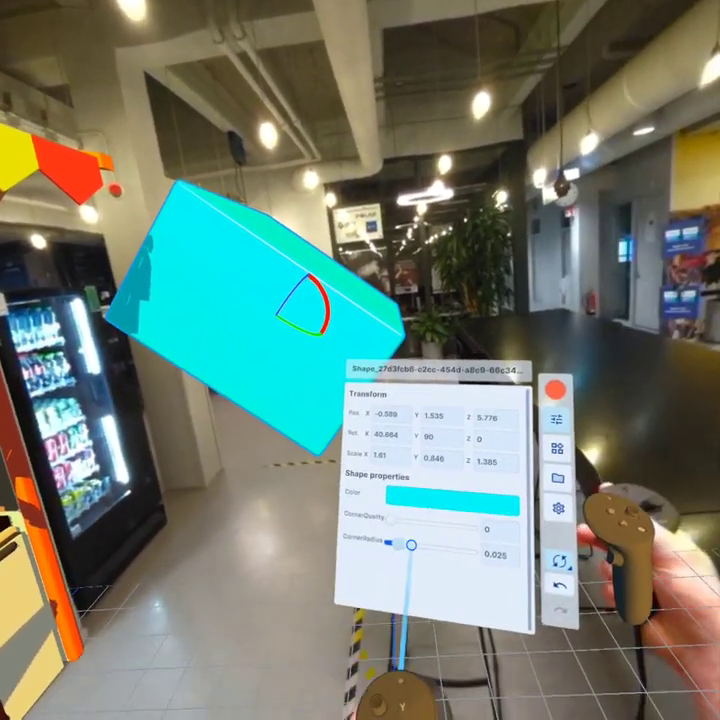
drag(382, 543, 550, 655)
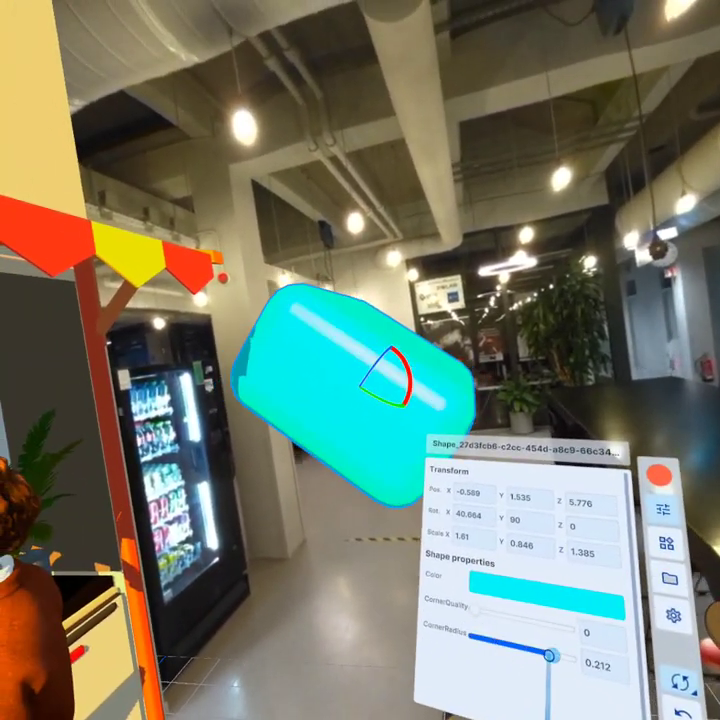
drag(497, 637, 595, 632)
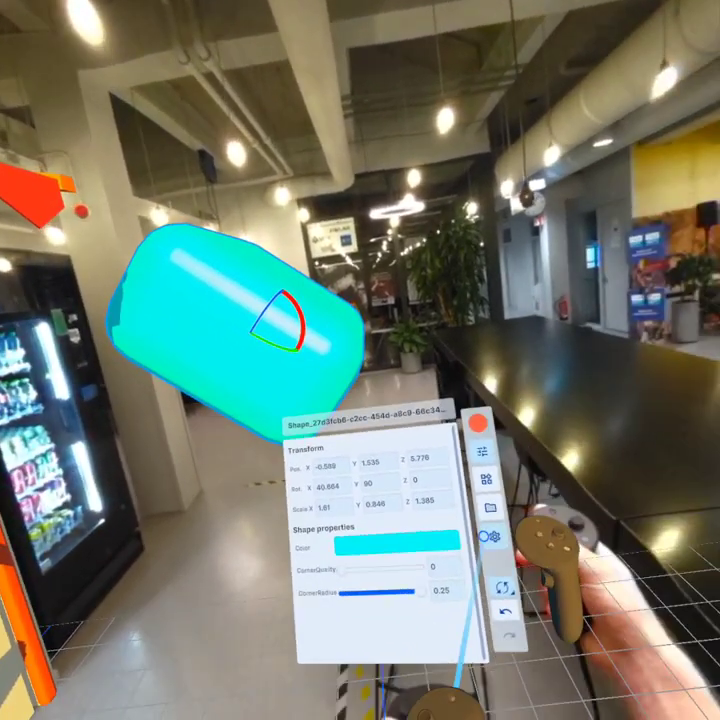
Step: Recolour the rounded turquoise box red and raise its corner quality
click(400, 545)
drag(402, 501, 384, 472)
drag(437, 577, 359, 549)
drag(461, 517, 667, 581)
Step: Duplicate the red rounded box and move the copy diagonally above the original
click(350, 417)
click(354, 436)
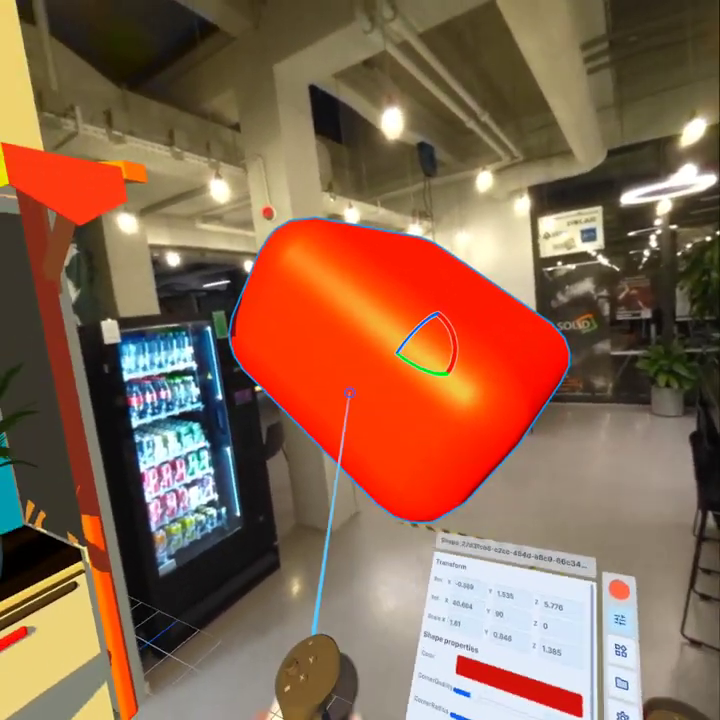
right_click(352, 391)
click(366, 448)
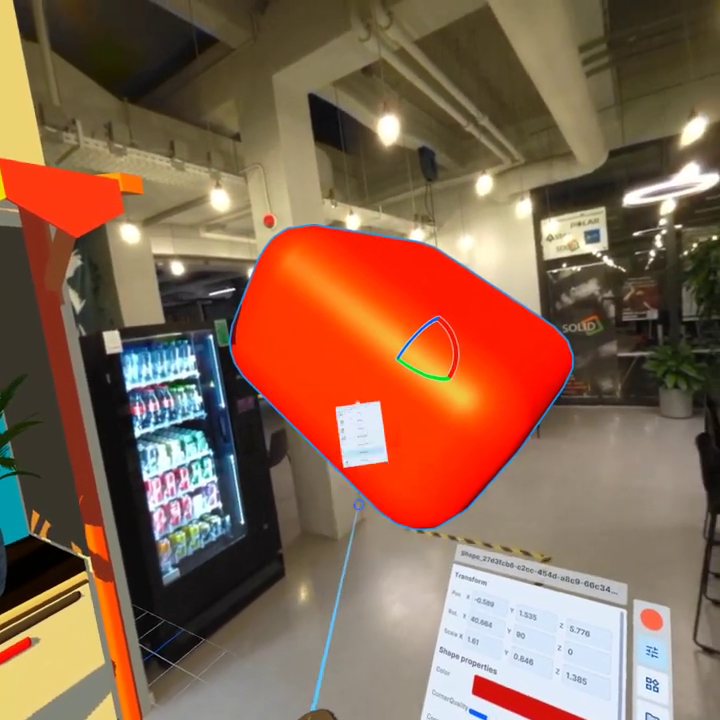
click(391, 400)
drag(391, 400, 410, 320)
Step: Select both red boxes, try a lighter red on them together, and undo the colour change
click(298, 482)
click(415, 564)
drag(397, 556, 452, 526)
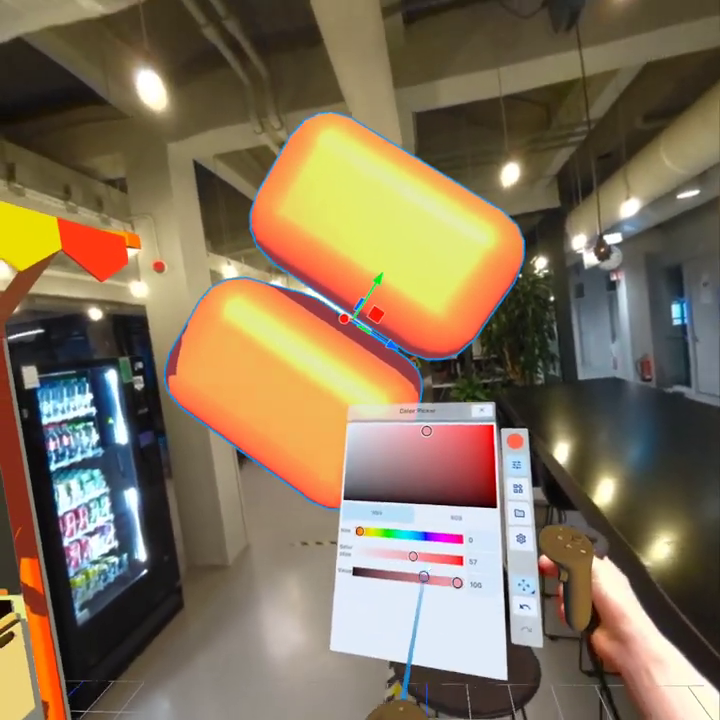
click(424, 576)
click(480, 602)
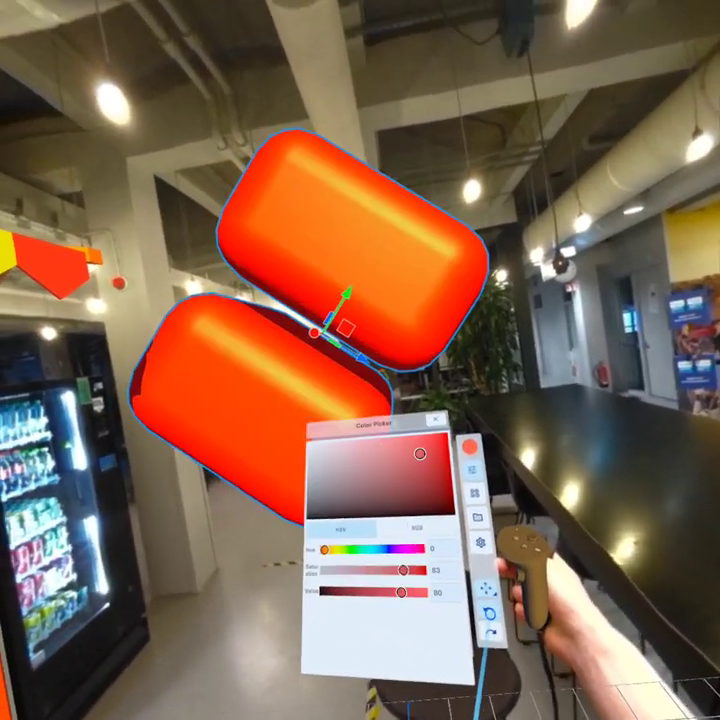
Step: Select only the lower box and recolour it saturated purple with a hue of 248
click(275, 577)
click(307, 427)
click(422, 554)
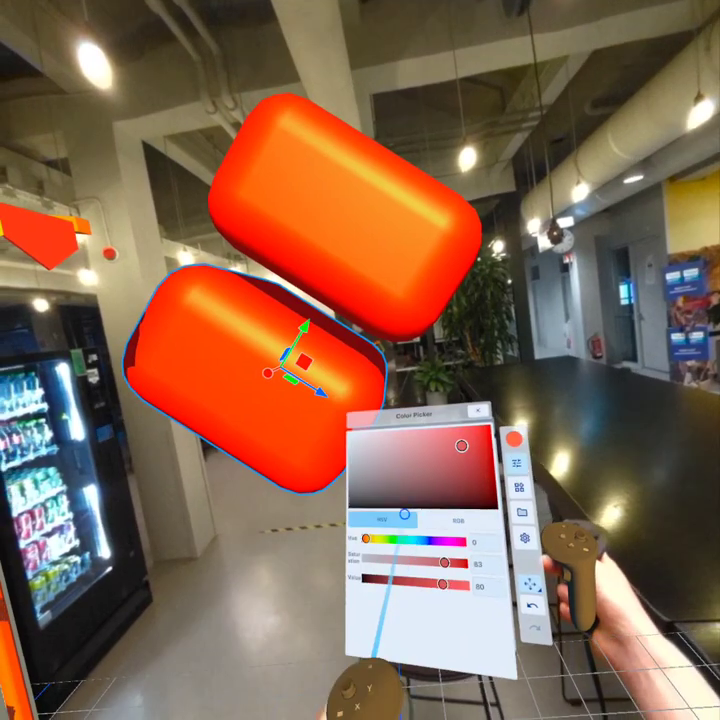
click(380, 454)
drag(408, 547, 433, 548)
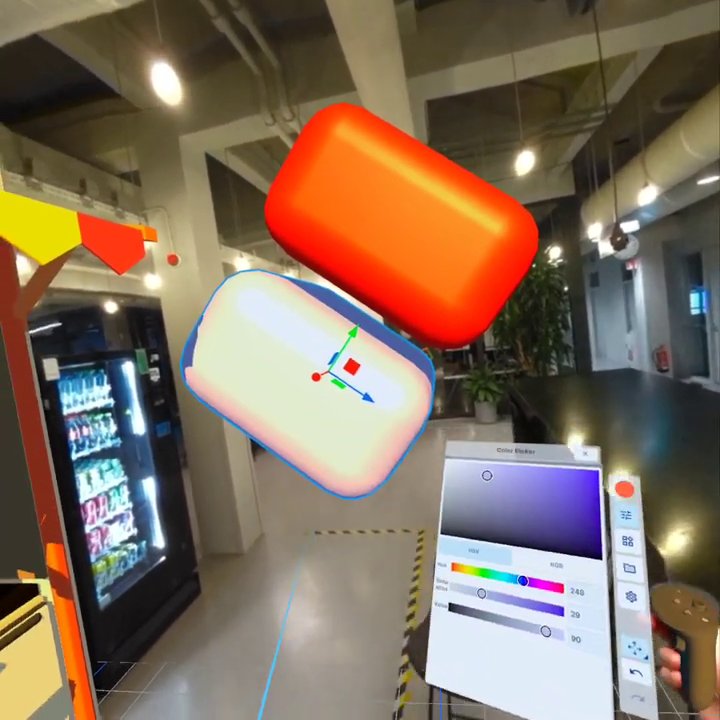
drag(481, 593, 592, 690)
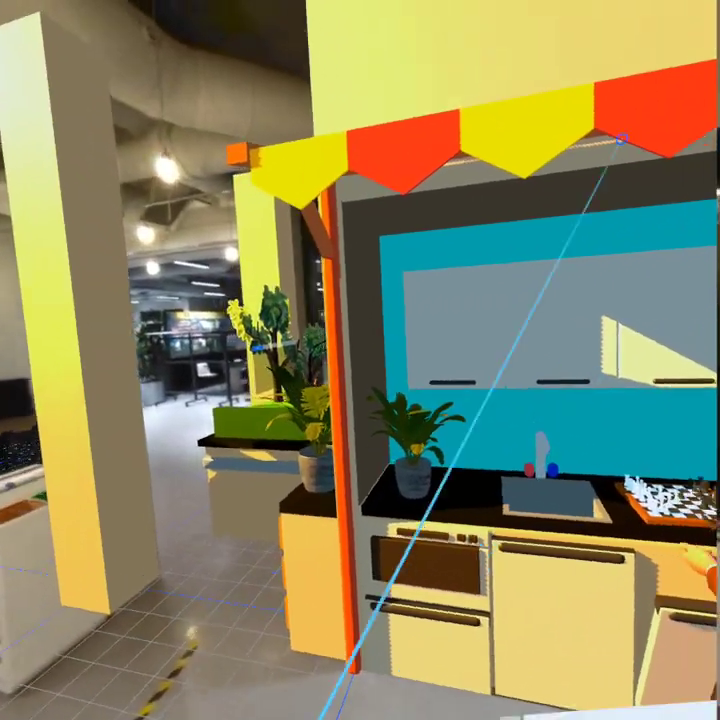
Step: Reselect the purple box and set its corner quality to 1 and its corner radius to 0.088
click(619, 137)
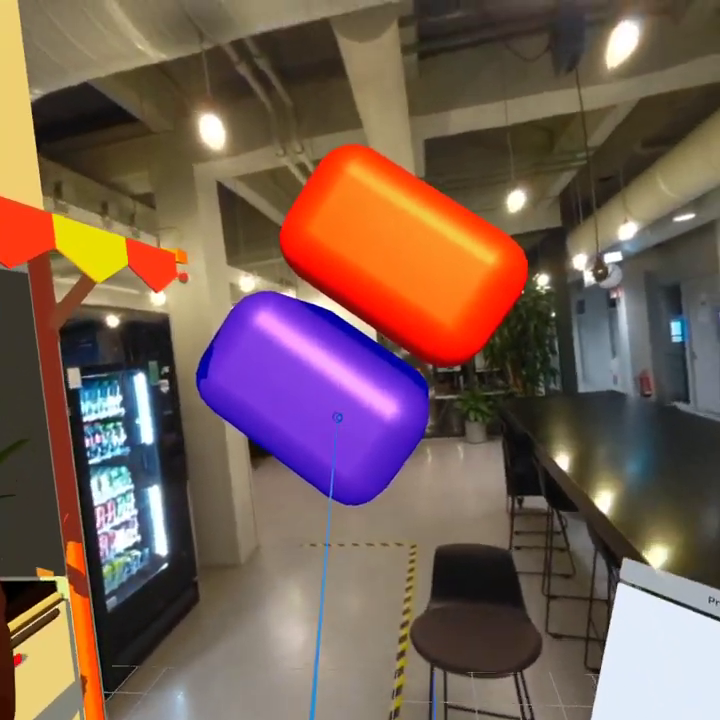
click(453, 408)
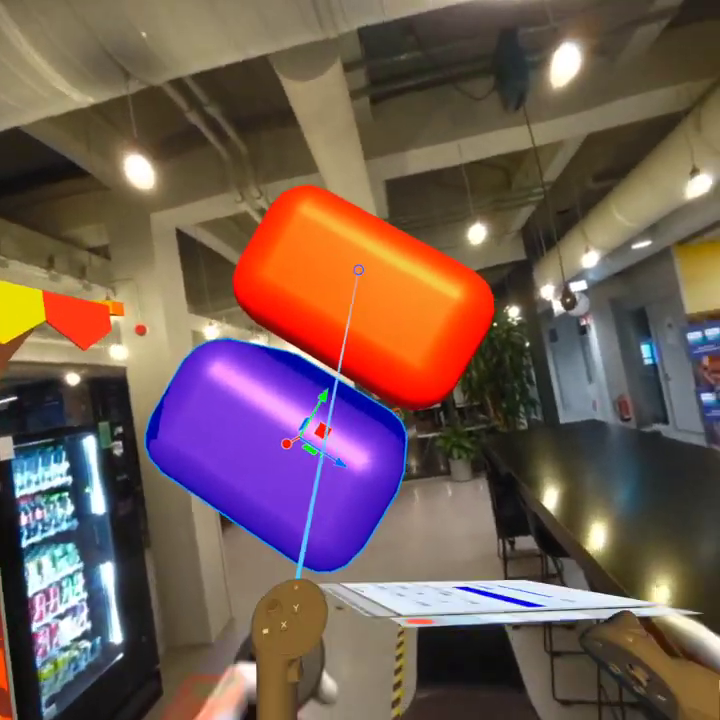
click(540, 240)
click(302, 395)
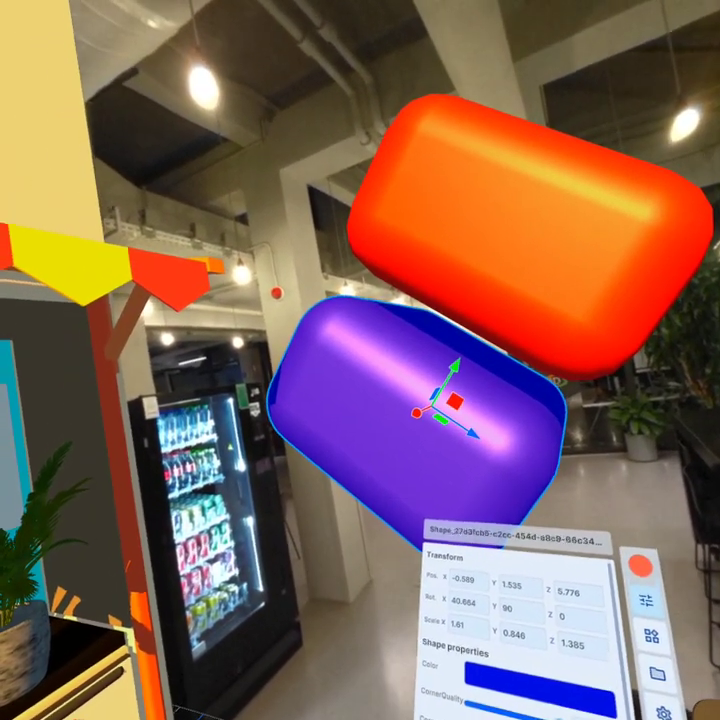
mouse_move(497, 665)
mouse_down()
mouse_move(463, 656)
mouse_move(485, 664)
mouse_up()
drag(403, 579, 347, 566)
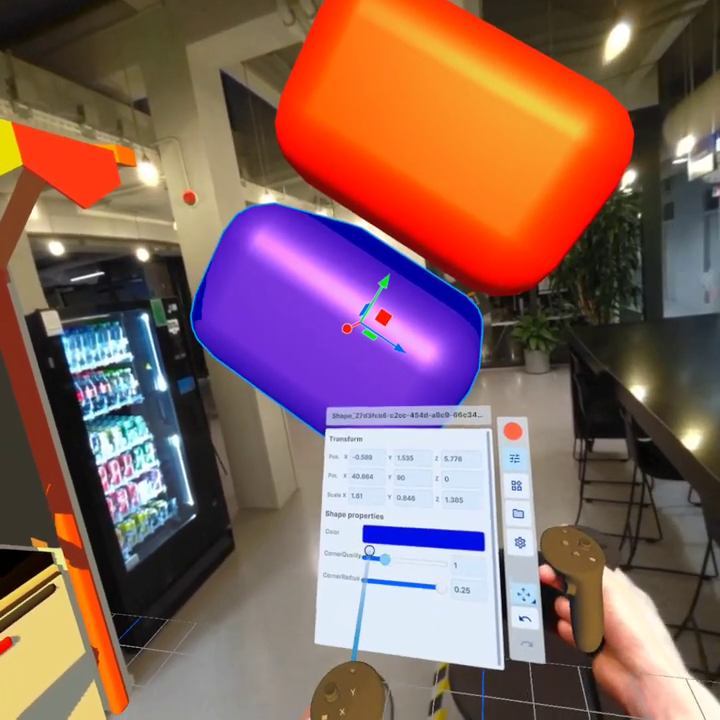
drag(389, 585, 435, 698)
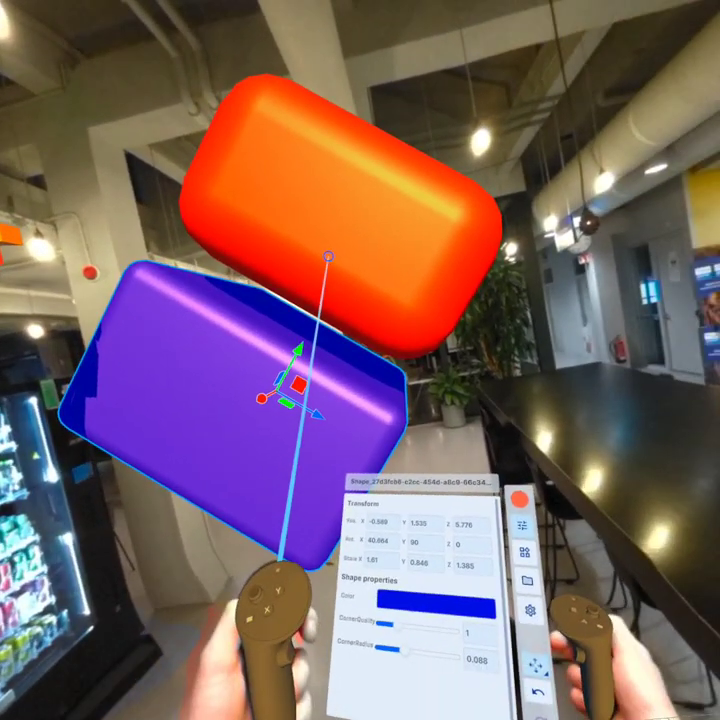
Step: Add the red box to the selection and set both boxes' corner radius to 0.115, undoing and redoing the change
click(391, 290)
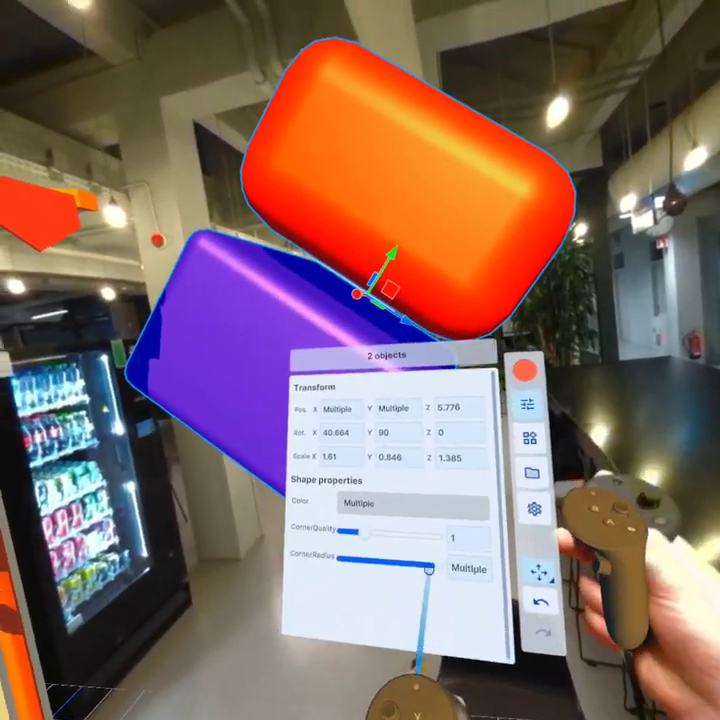
click(430, 606)
drag(427, 610, 378, 574)
click(486, 573)
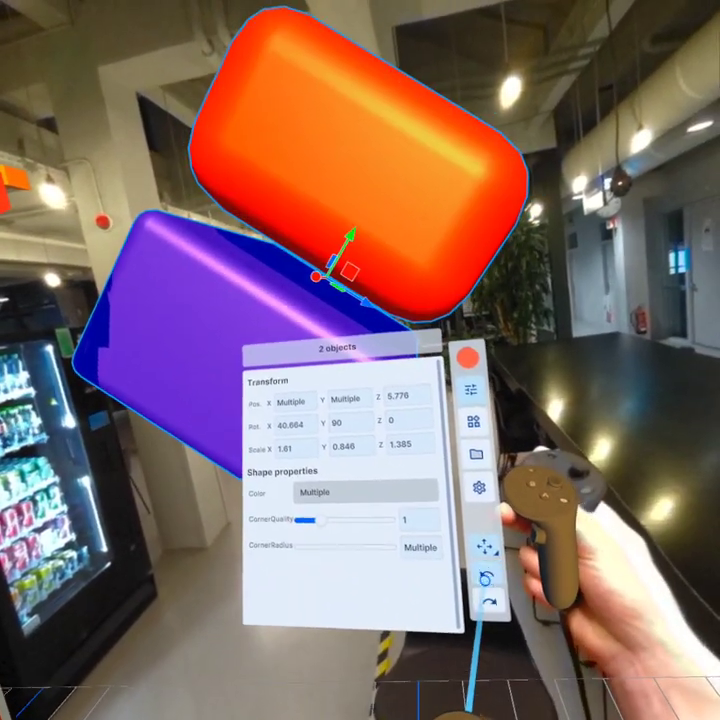
click(494, 620)
click(494, 606)
click(497, 630)
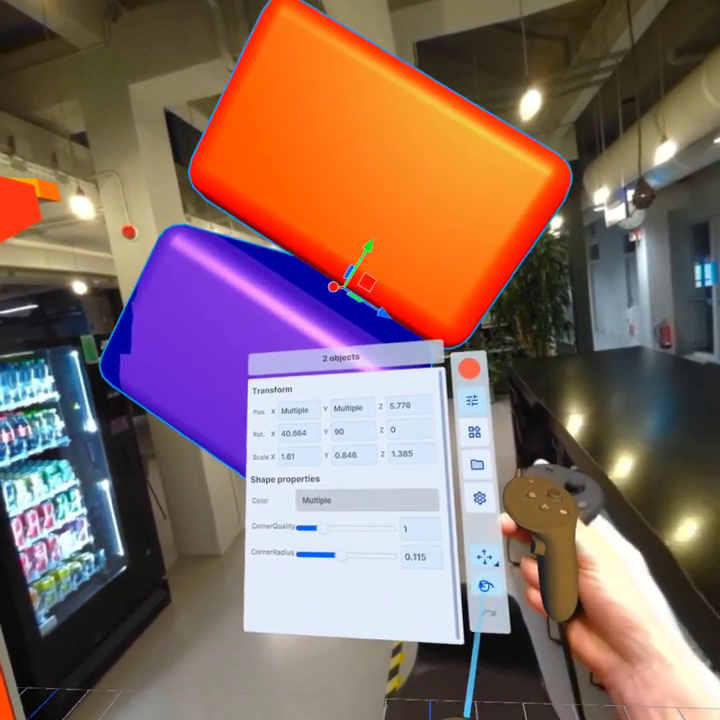
click(489, 612)
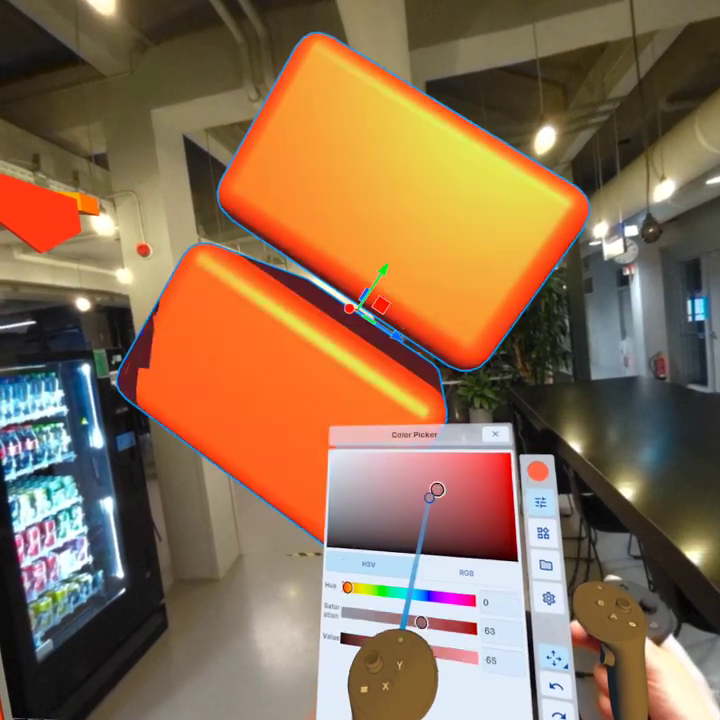
Step: Try pale, light-blue (hue 219) and dark colours on both boxes together, and undo these colour changes
drag(430, 496, 383, 474)
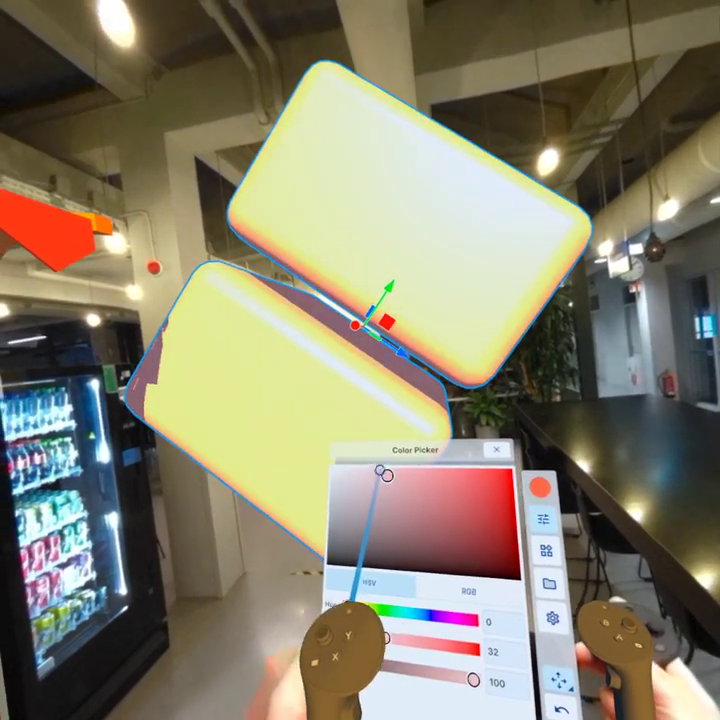
drag(390, 553, 432, 555)
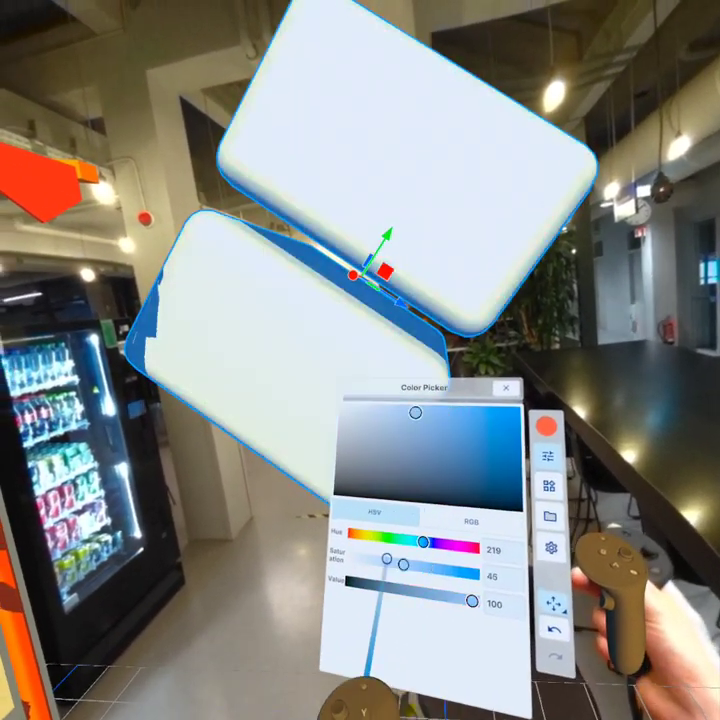
drag(427, 601, 390, 630)
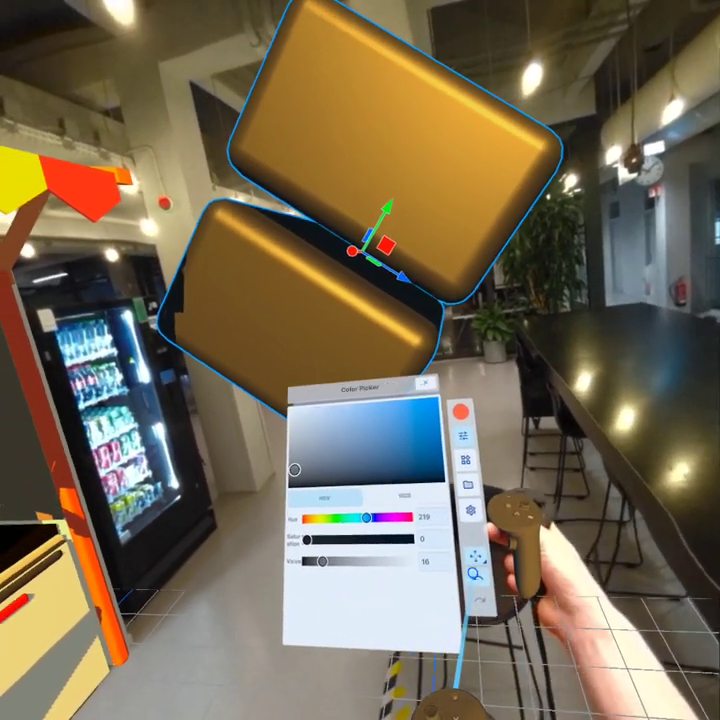
click(471, 578)
click(471, 578)
click(471, 578)
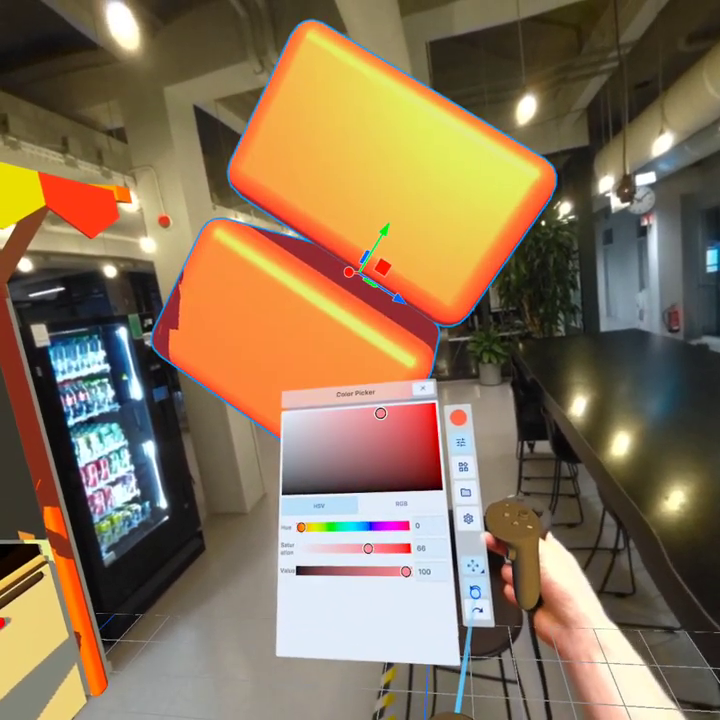
click(476, 591)
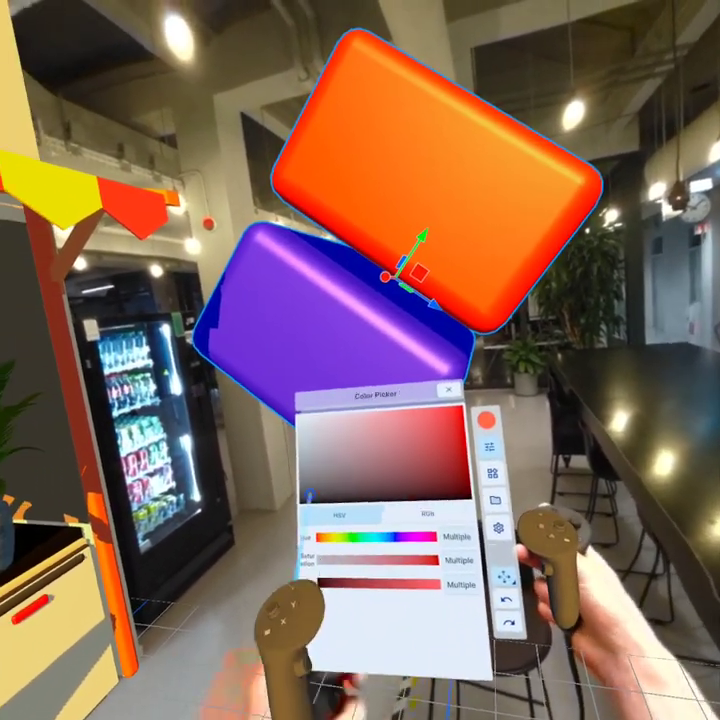
Step: Switch the colour picker to RGB and recolour both boxes cyan-blue
click(401, 530)
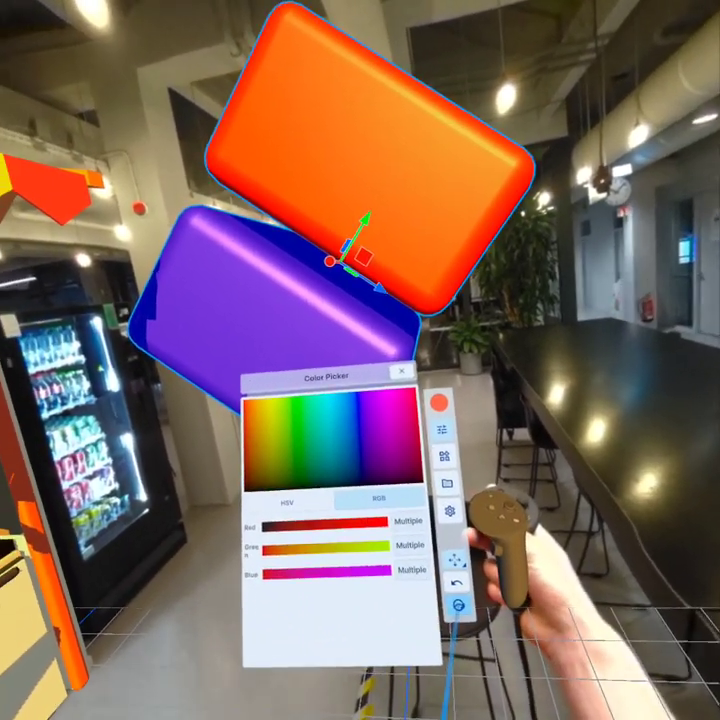
click(457, 605)
drag(352, 482, 396, 453)
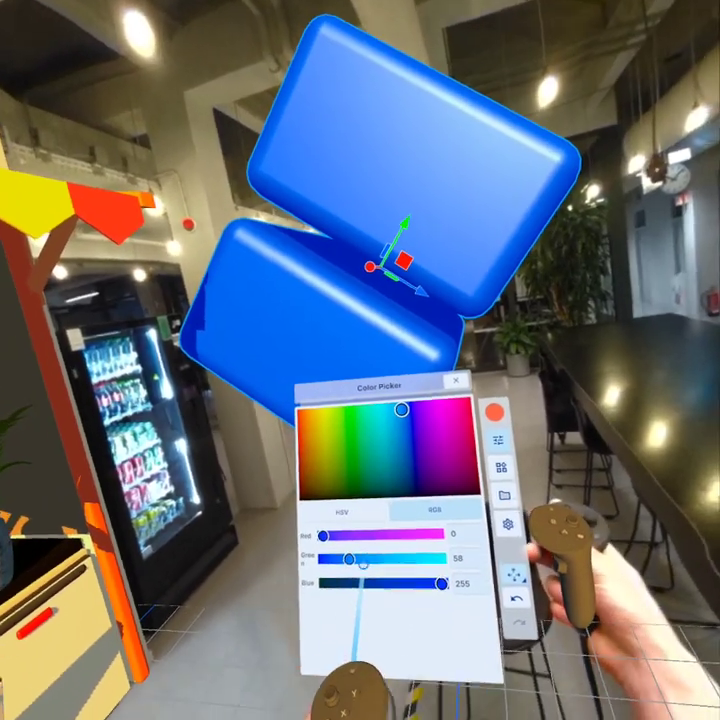
drag(350, 559, 415, 566)
drag(321, 548, 368, 575)
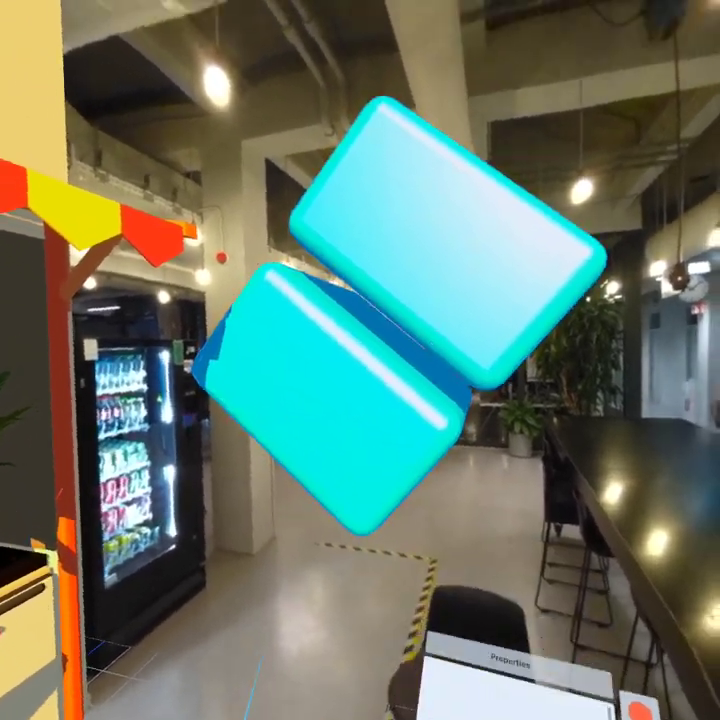
Step: Select the two cyan boxes and move them together farther back in the room
click(345, 375)
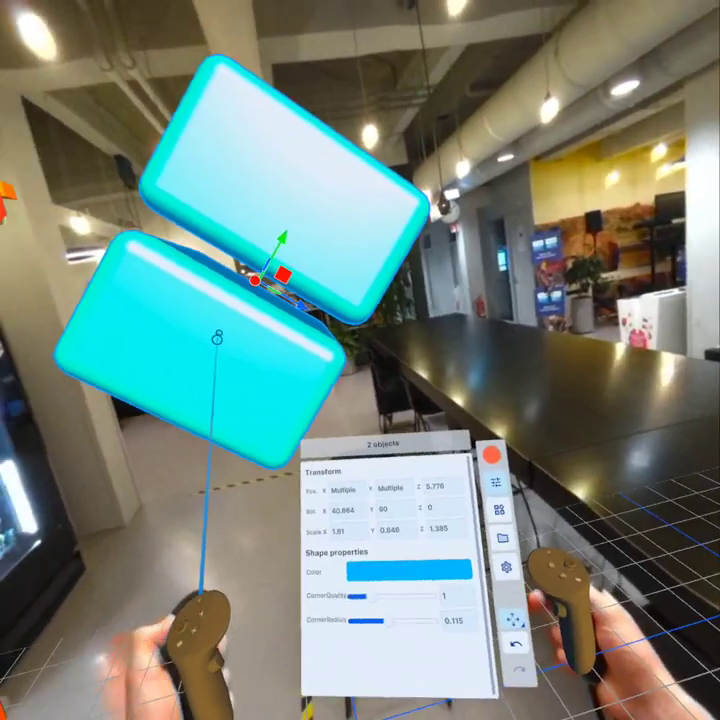
drag(217, 338, 244, 355)
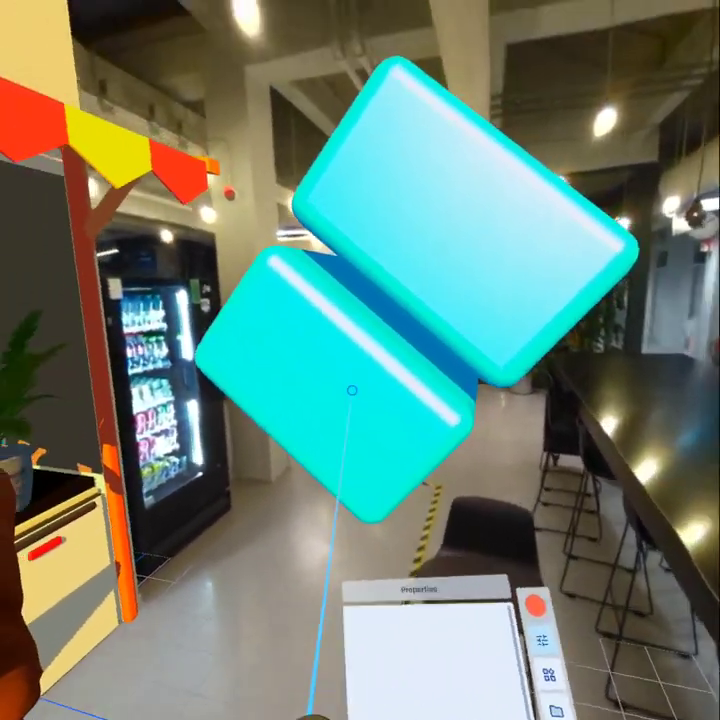
click(343, 425)
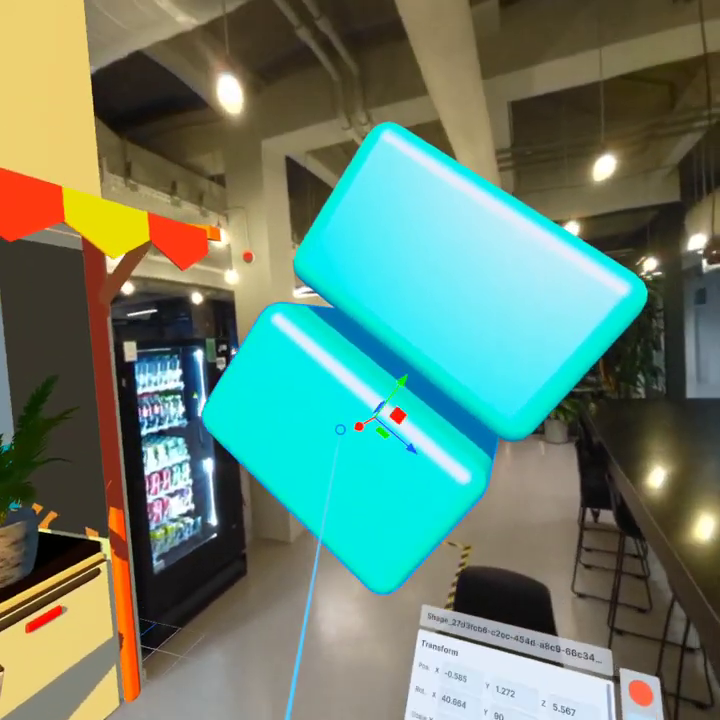
click(368, 296)
drag(406, 452, 283, 260)
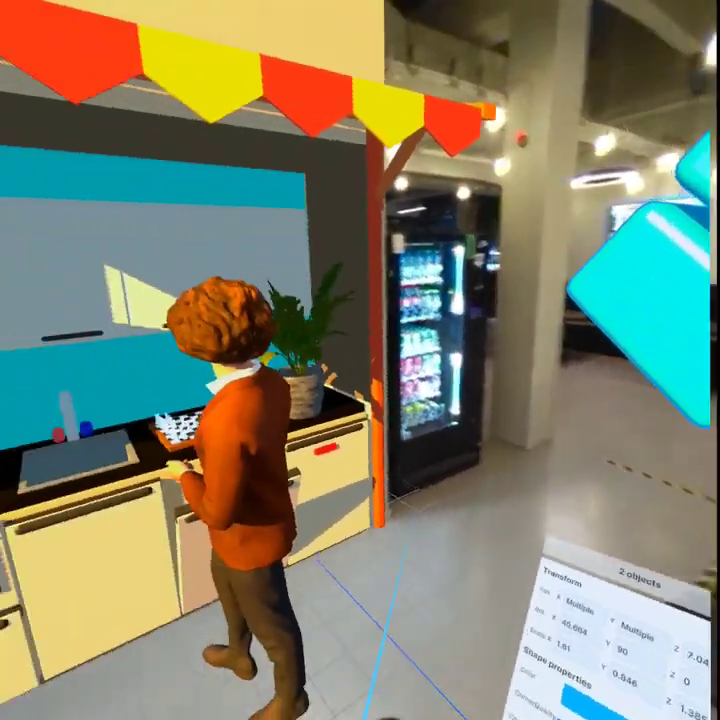
Step: Delete both cyan boxes and select the woman standing beside the kitchen counter
click(476, 618)
click(405, 411)
click(416, 337)
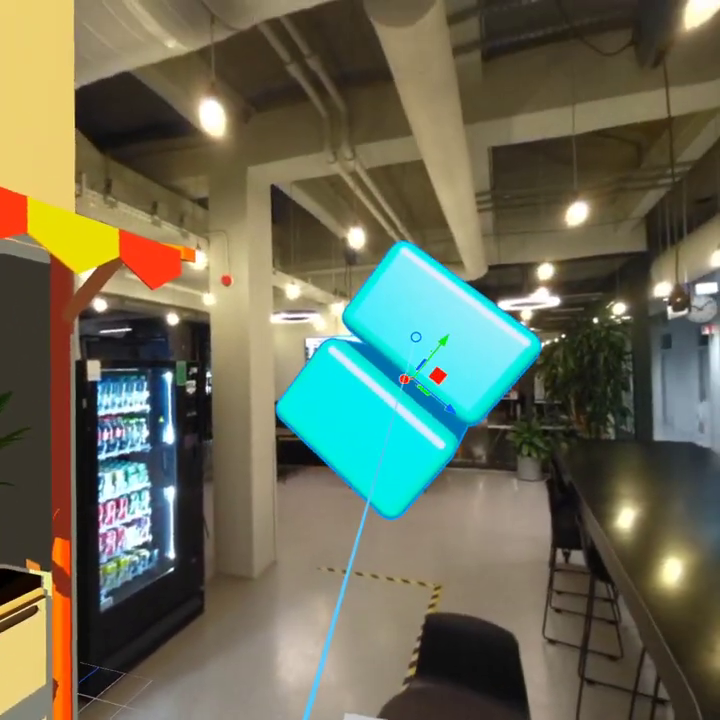
right_click(413, 345)
click(388, 452)
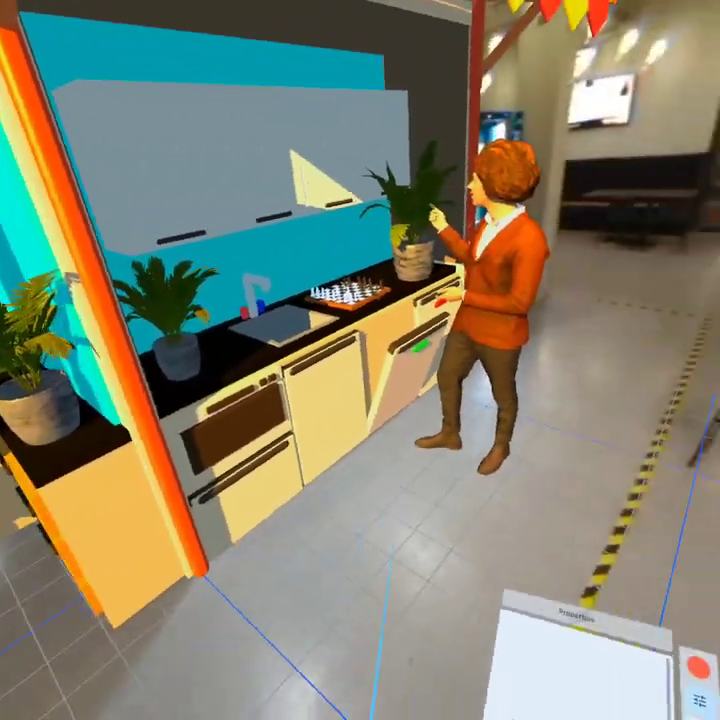
right_click(354, 566)
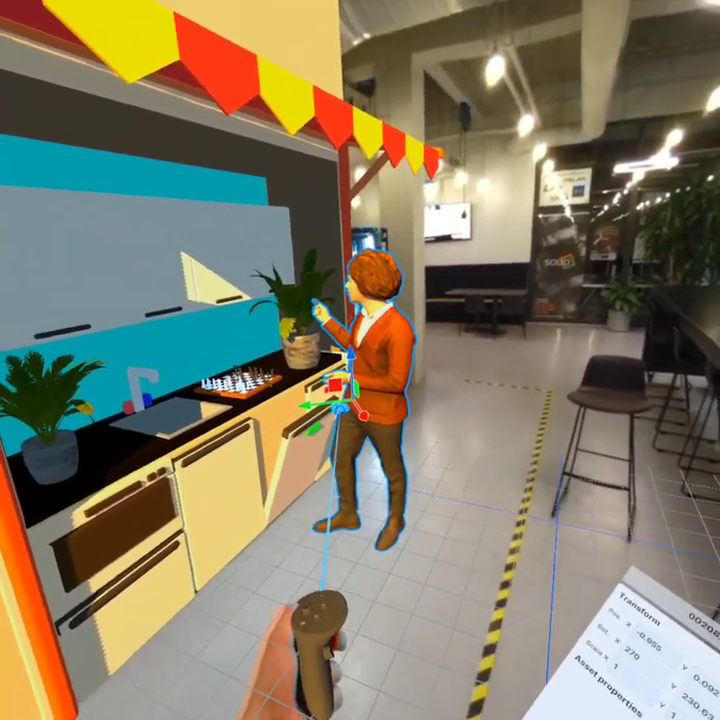
Step: Duplicate the woman, place the copy farther from the counter, and delete that copy
drag(340, 411, 489, 393)
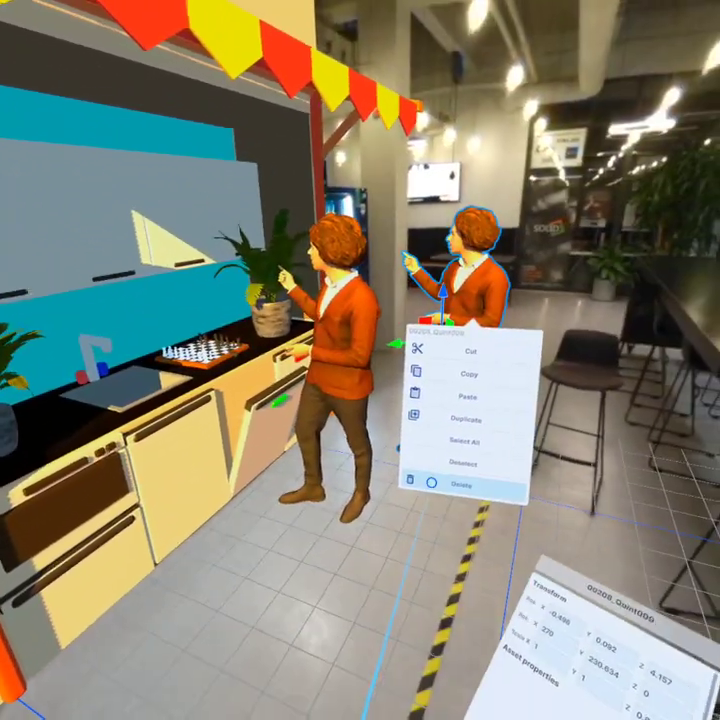
click(431, 483)
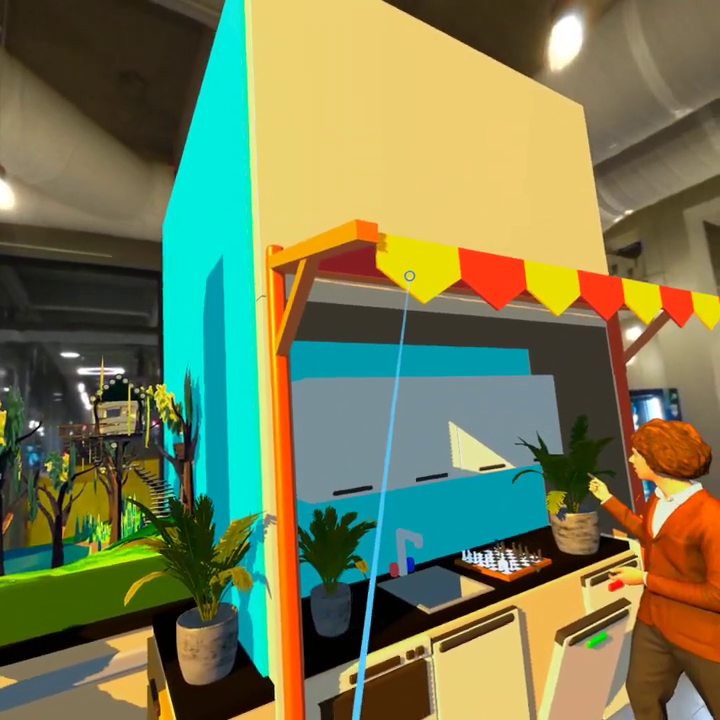
Step: Select the three parts of the bunting awning in front of the kitchen and copy them
click(409, 275)
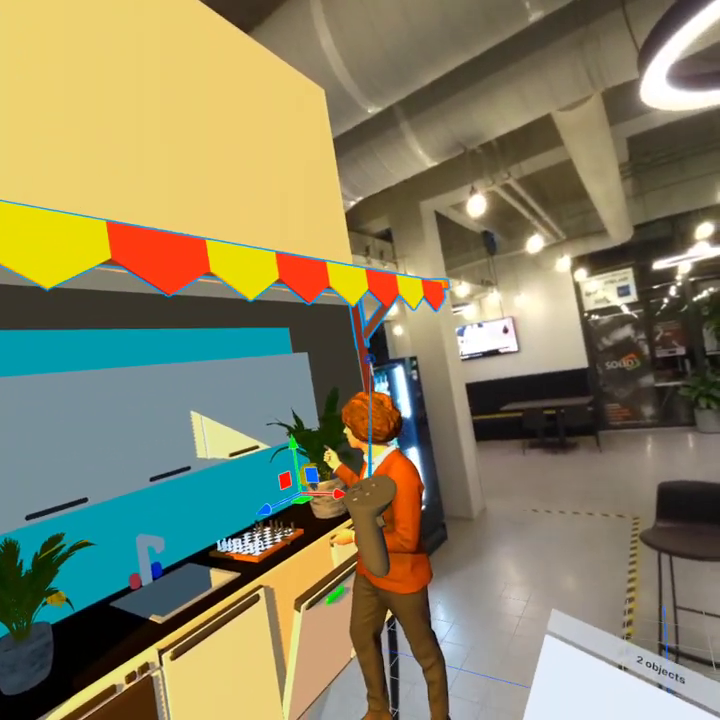
right_click(368, 362)
click(365, 407)
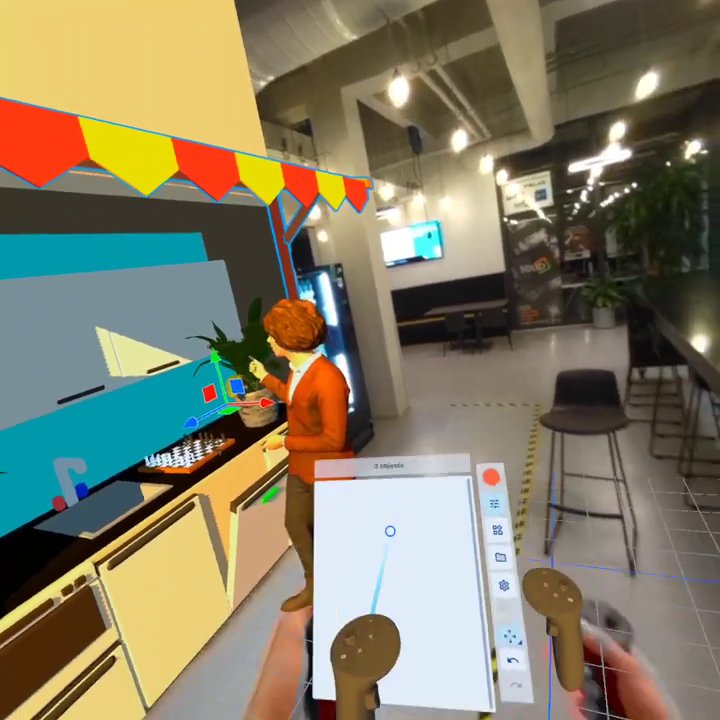
Step: Leave Untitled_36.json, paste the copied awning into a new document and save that document
click(435, 506)
click(405, 437)
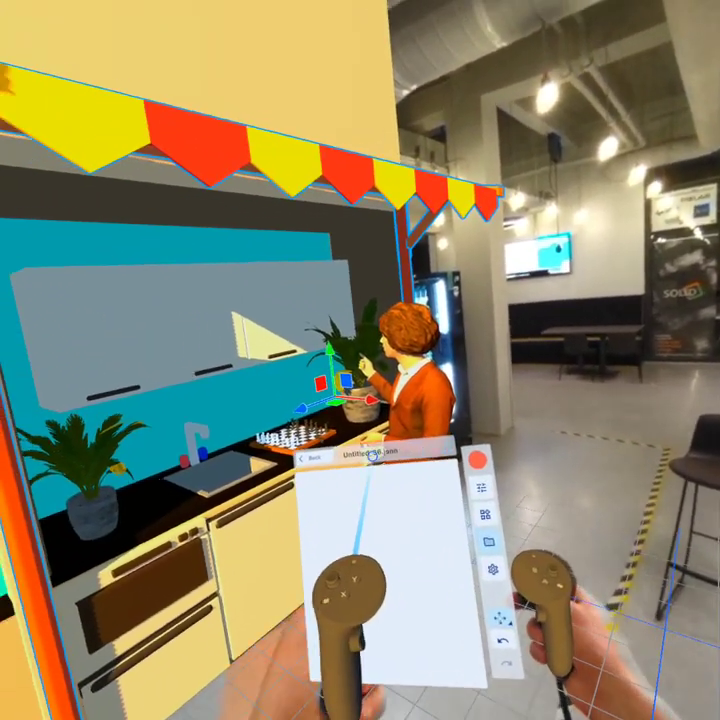
click(334, 460)
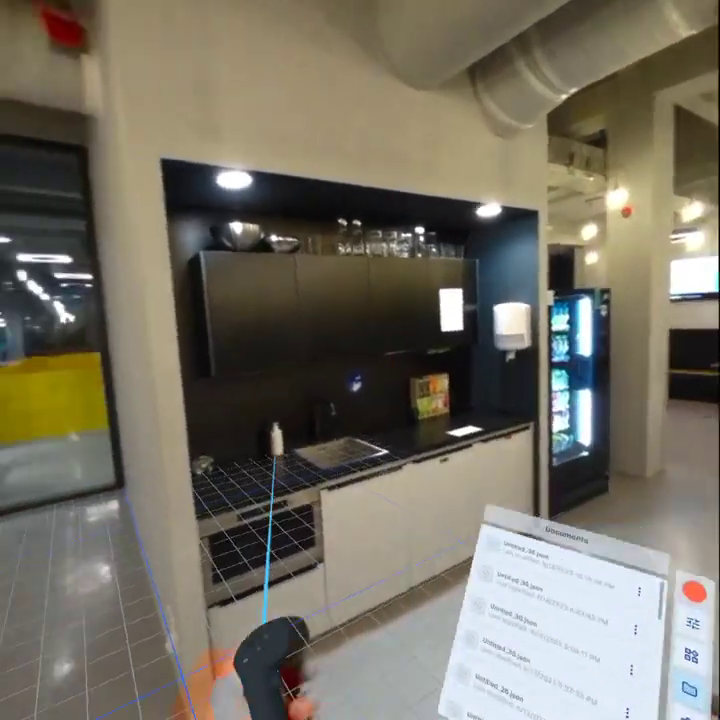
right_click(344, 458)
click(329, 567)
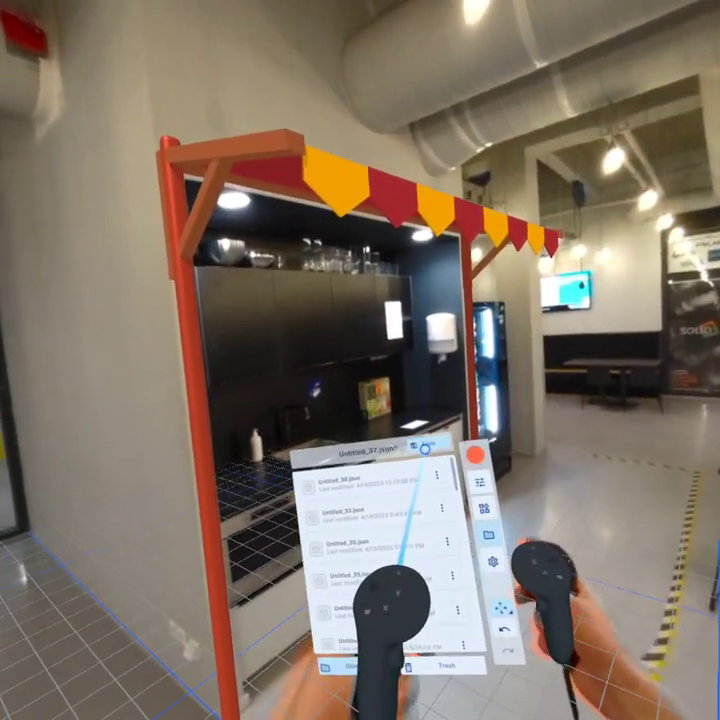
click(424, 448)
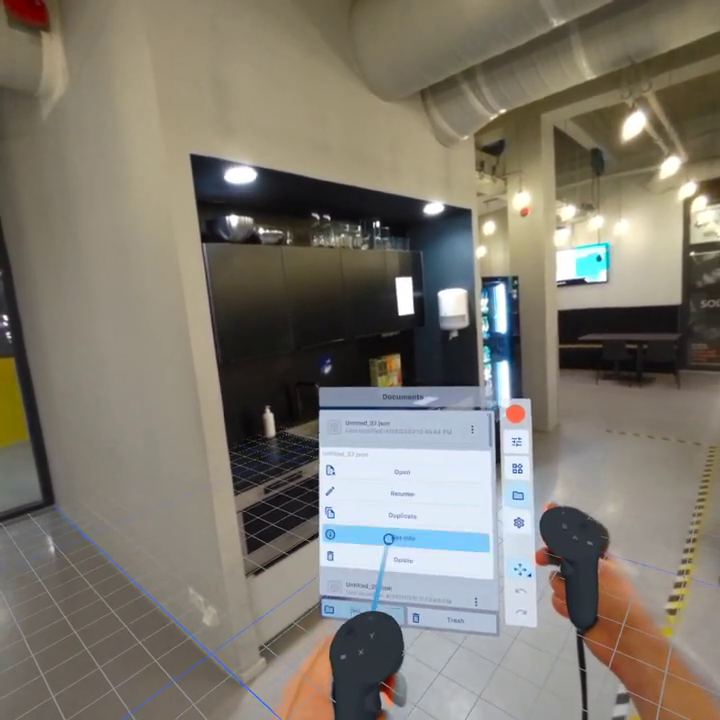
Step: Reopen Untitled_36.json from the documents list and select the cabinet front beside the oven
click(402, 421)
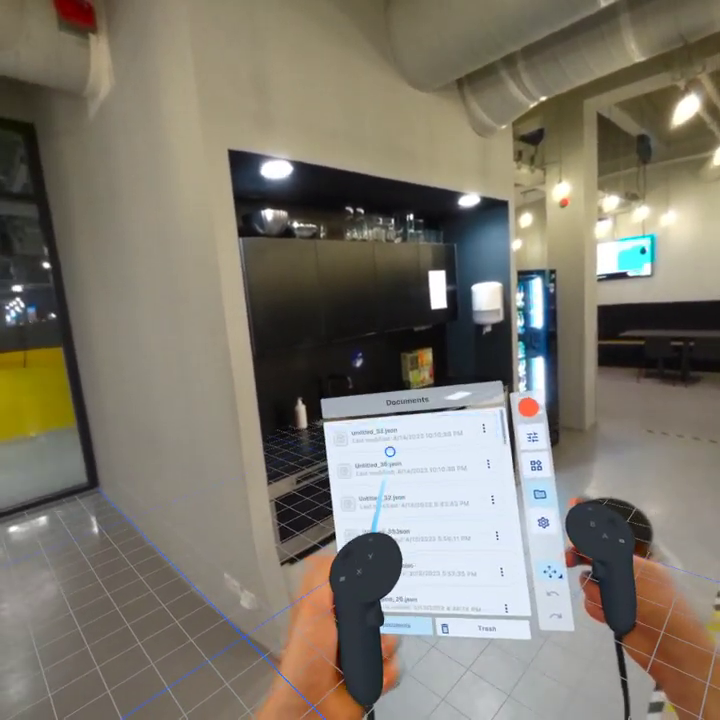
click(389, 478)
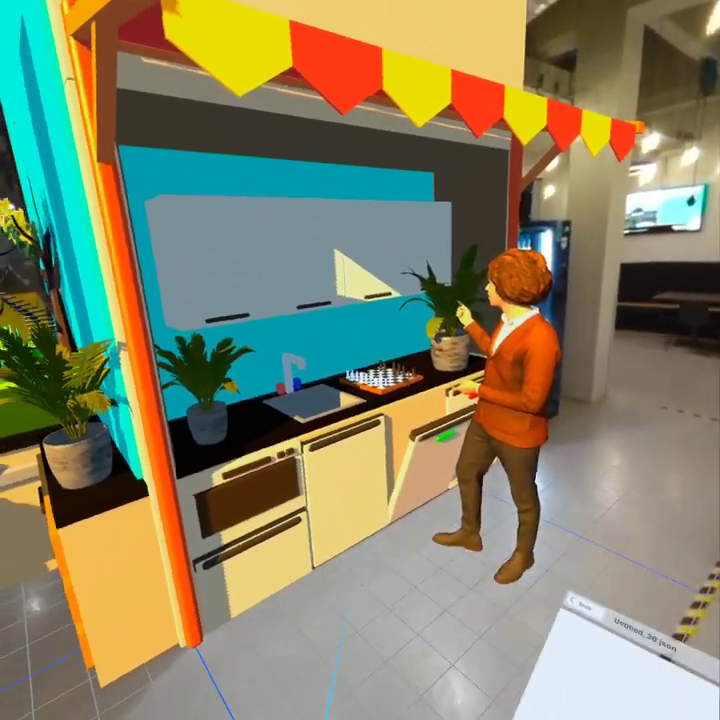
right_click(352, 606)
click(365, 469)
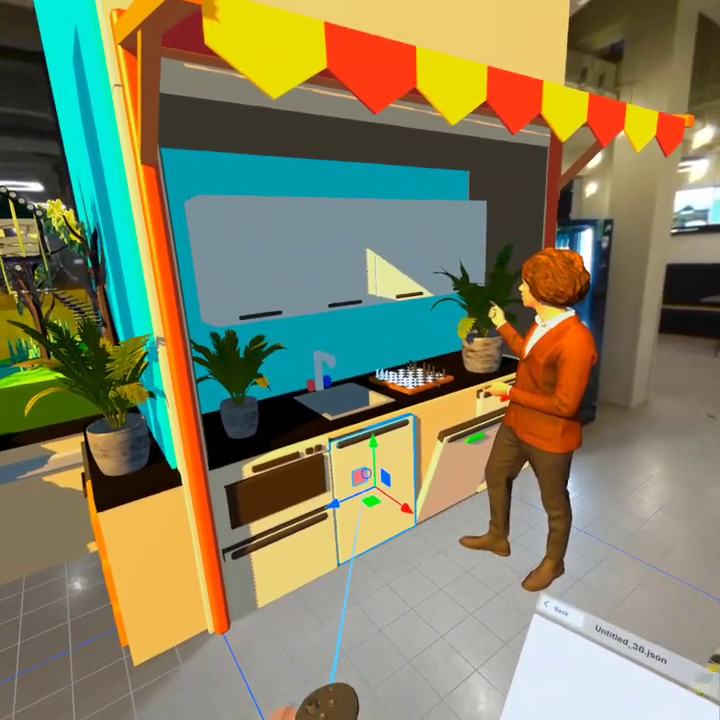
right_click(336, 505)
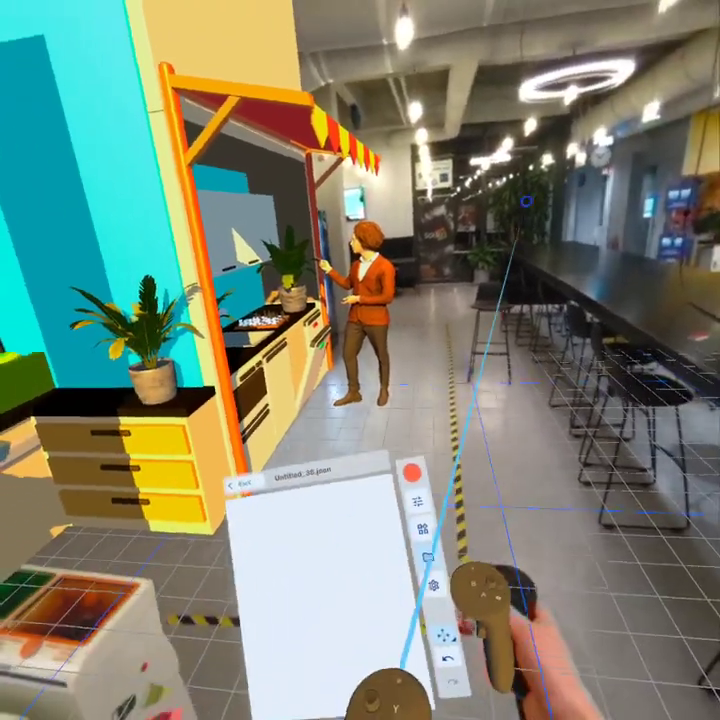
Step: Look through the packs in the asset library and open the laxer_tree pack
click(432, 540)
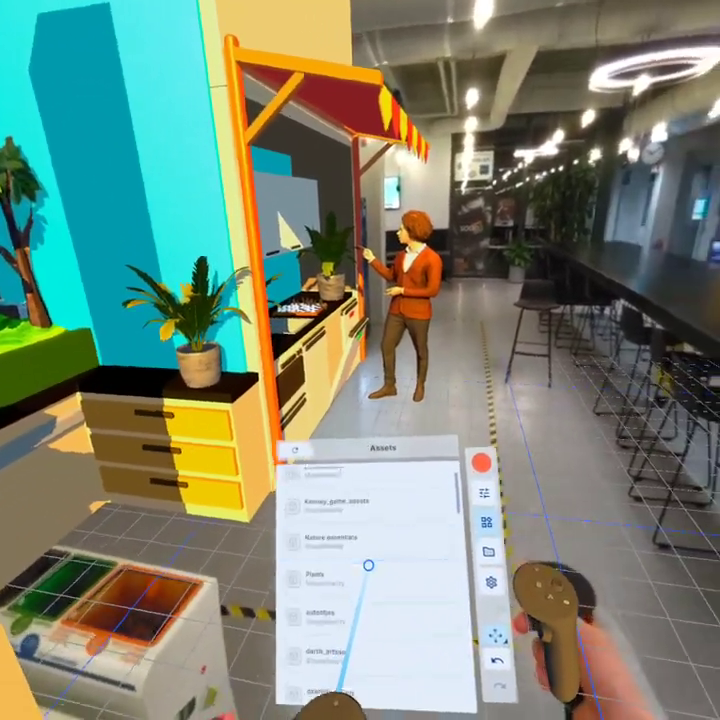
scroll(371, 658, down, 5)
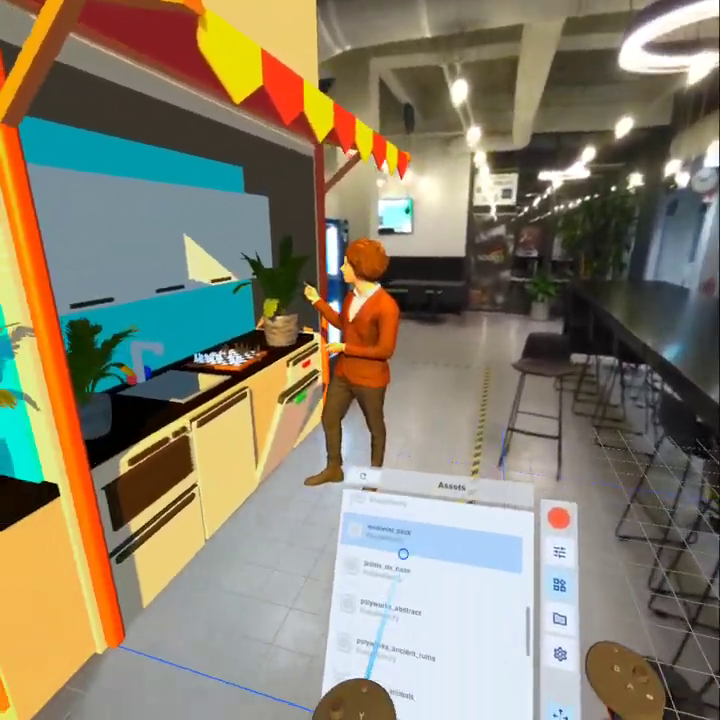
scroll(381, 703, up, 4)
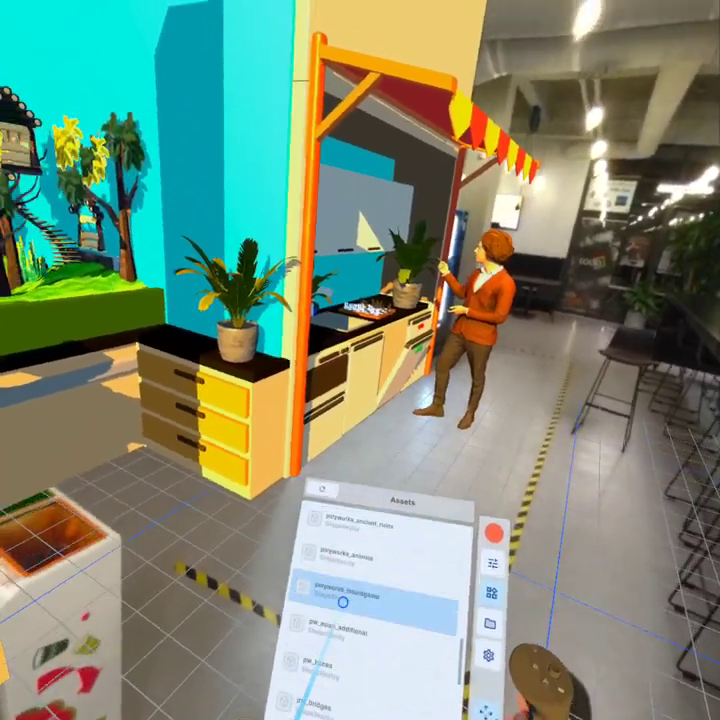
scroll(343, 602, down, 2)
scroll(431, 658, up, 10)
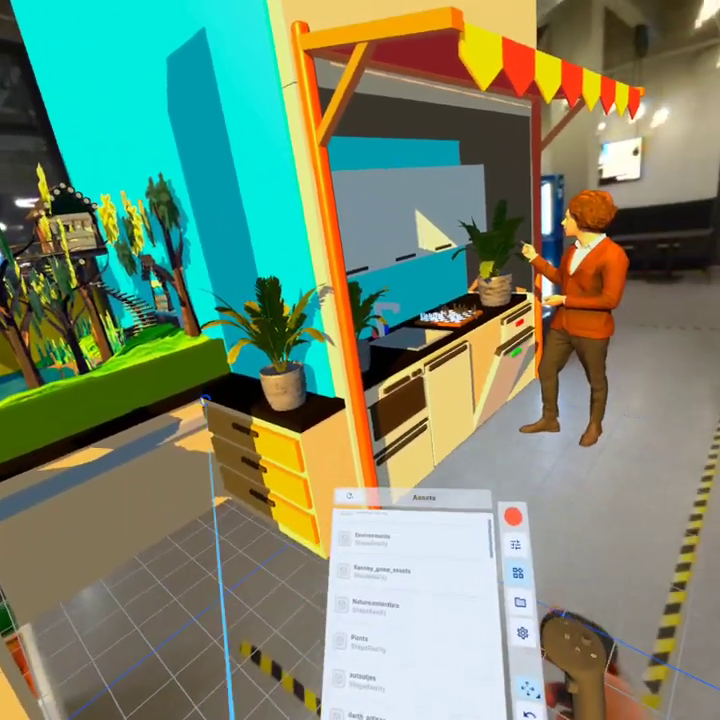
scroll(411, 651, down, 5)
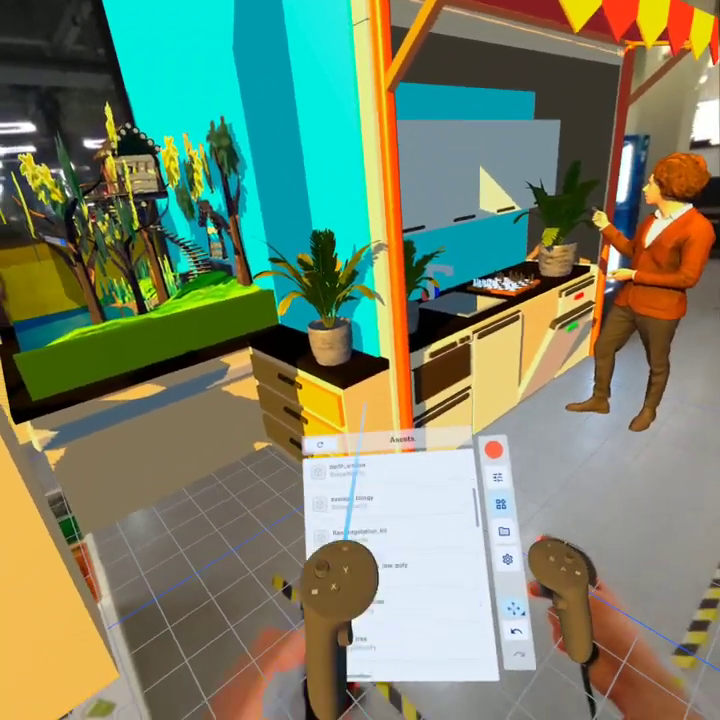
scroll(410, 534, up, 3)
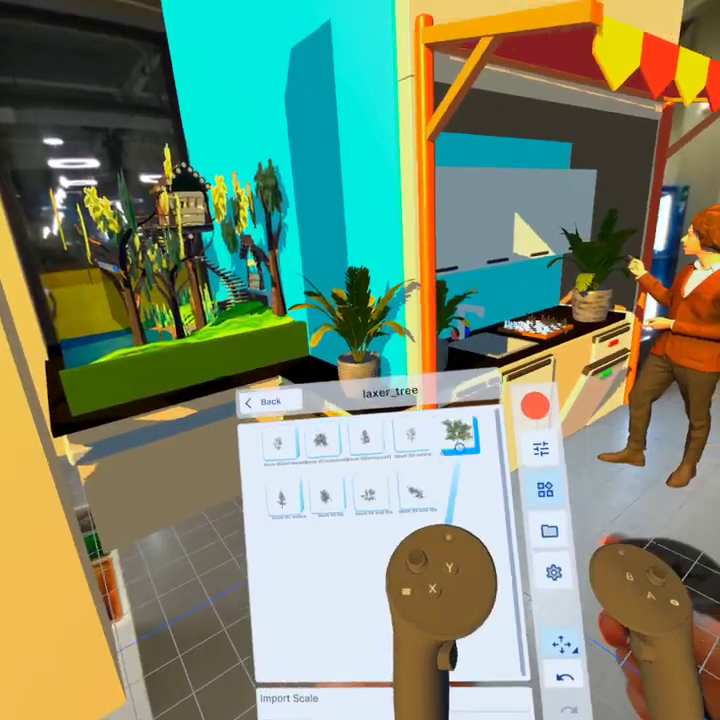
Step: Place a leafy tree from the laxer_tree pack at the long black table and scale it down
drag(424, 465, 346, 457)
mouse_move(380, 325)
mouse_down()
mouse_move(368, 318)
mouse_move(388, 340)
mouse_up()
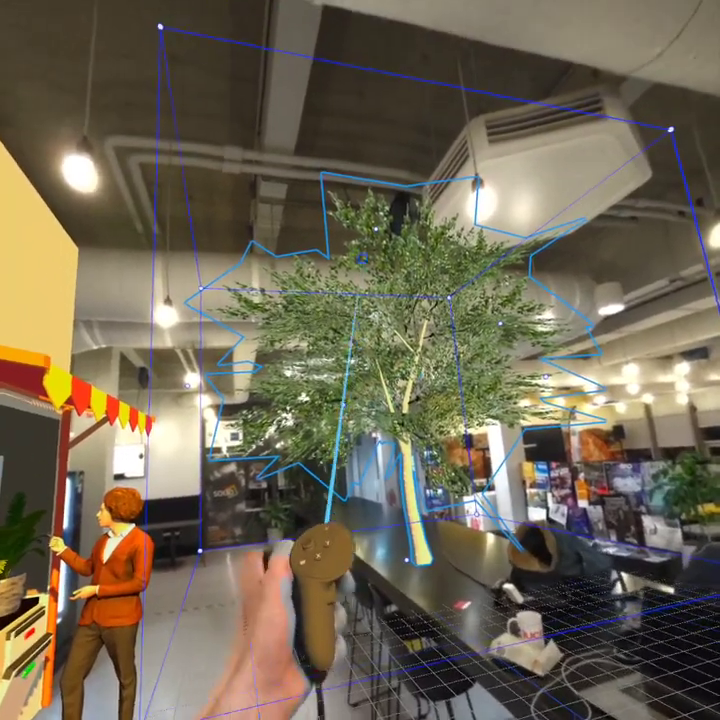
drag(363, 230, 362, 388)
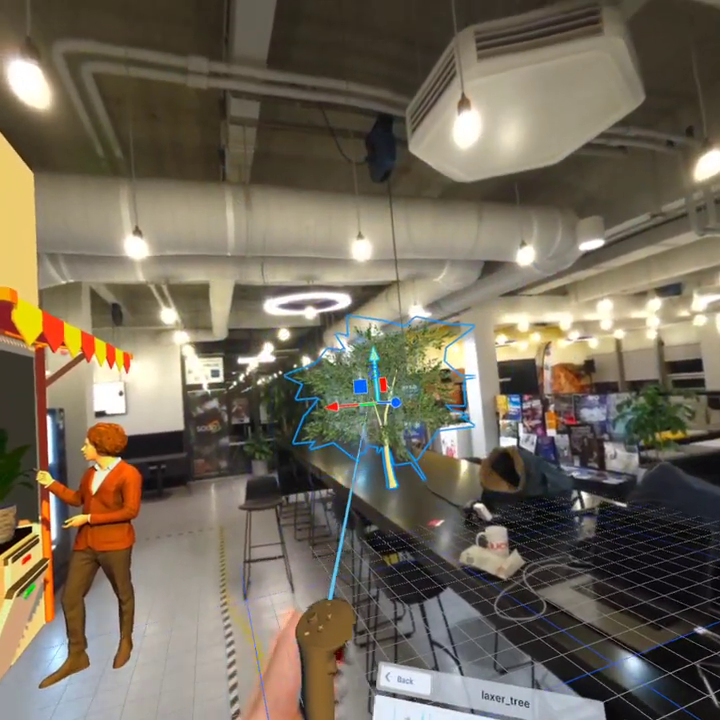
click(337, 402)
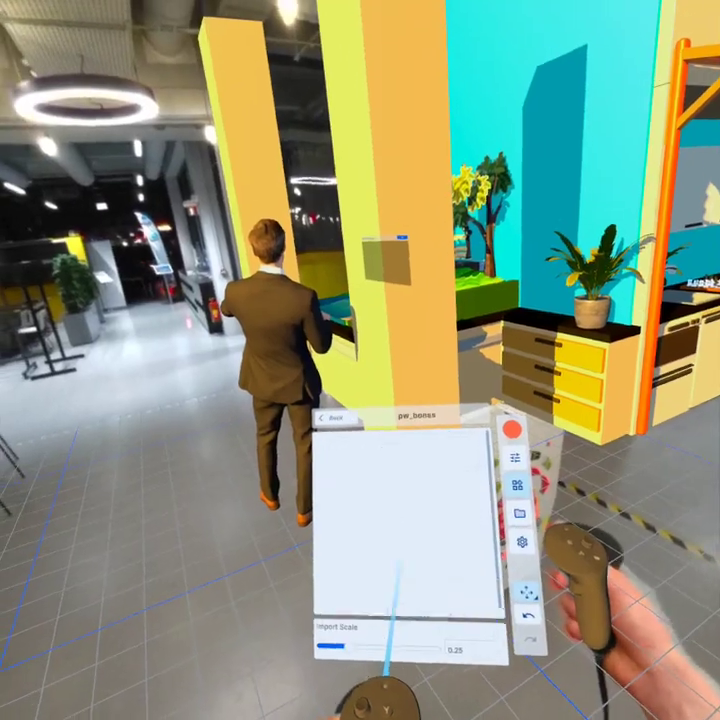
Step: Place bone models from the pw_bones pack in the open area beside the man in the suit
click(399, 498)
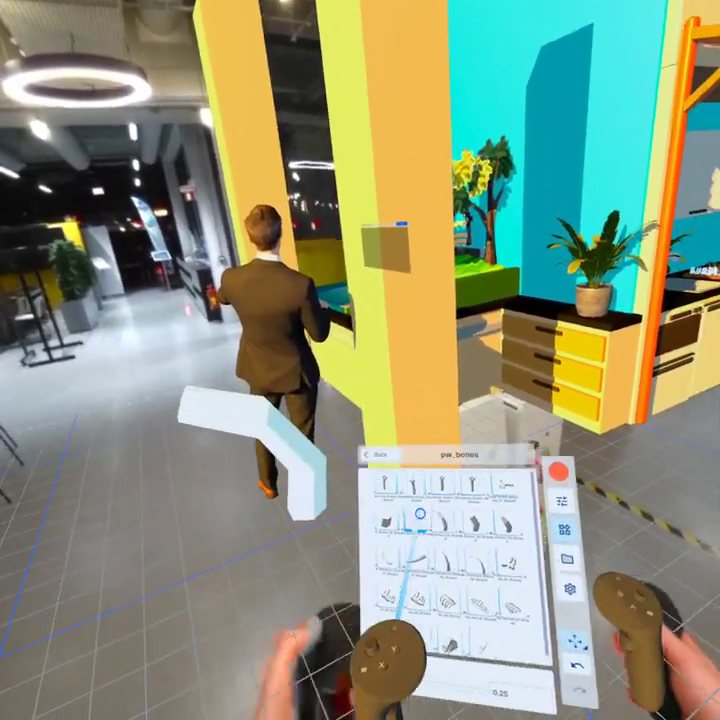
drag(404, 505, 205, 545)
drag(474, 497, 361, 441)
Step: Select the three bones together and move them over the long black table near the tree
click(368, 466)
click(313, 447)
click(384, 498)
right_click(378, 491)
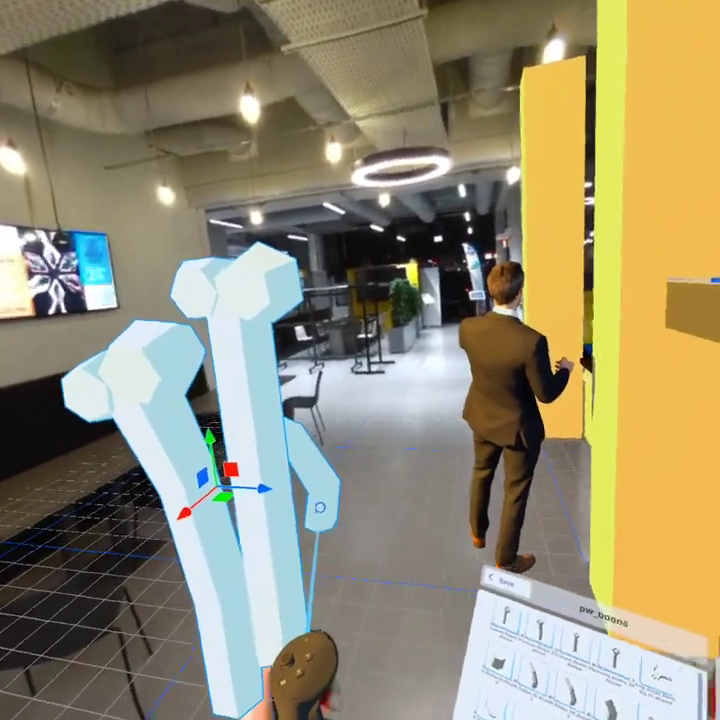
drag(320, 507, 400, 424)
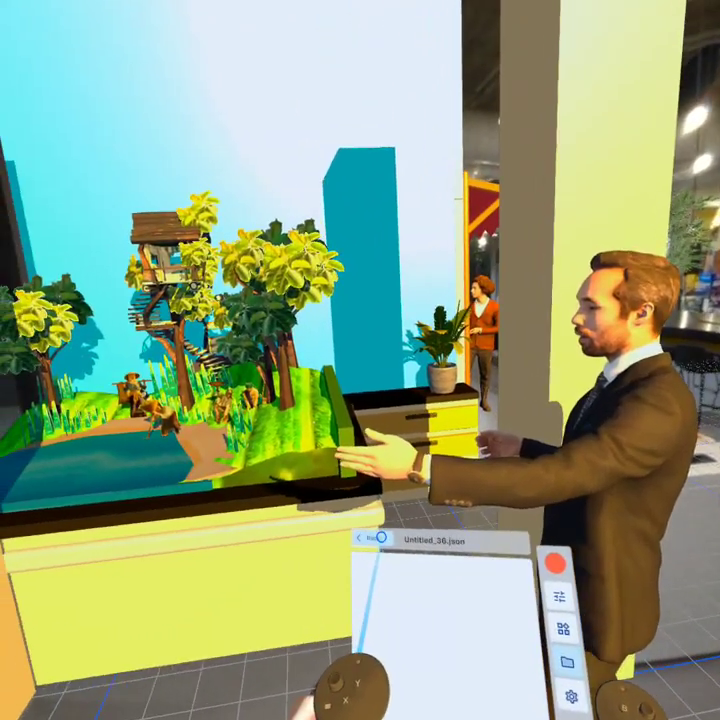
Step: Close and reopen Untitled_36.json, and delete the three bones beside the tree
click(381, 537)
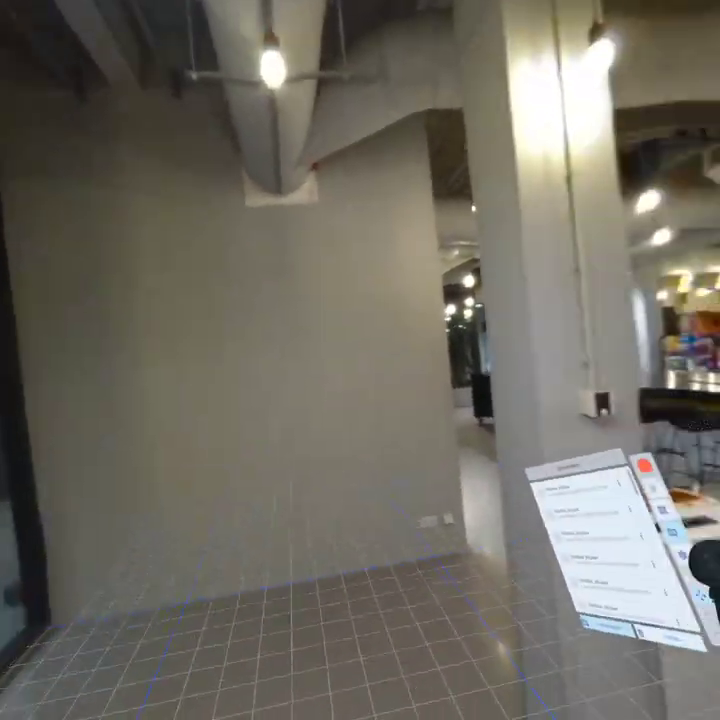
click(370, 482)
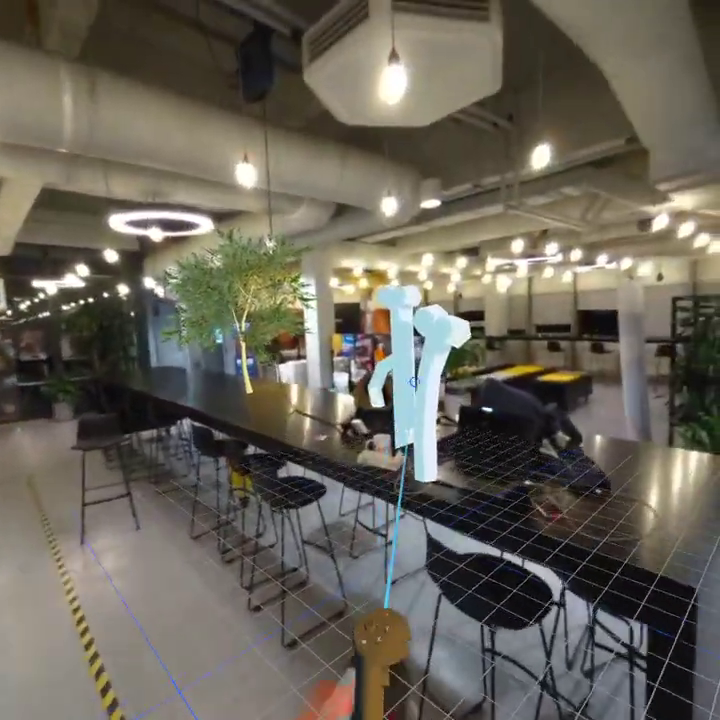
click(404, 442)
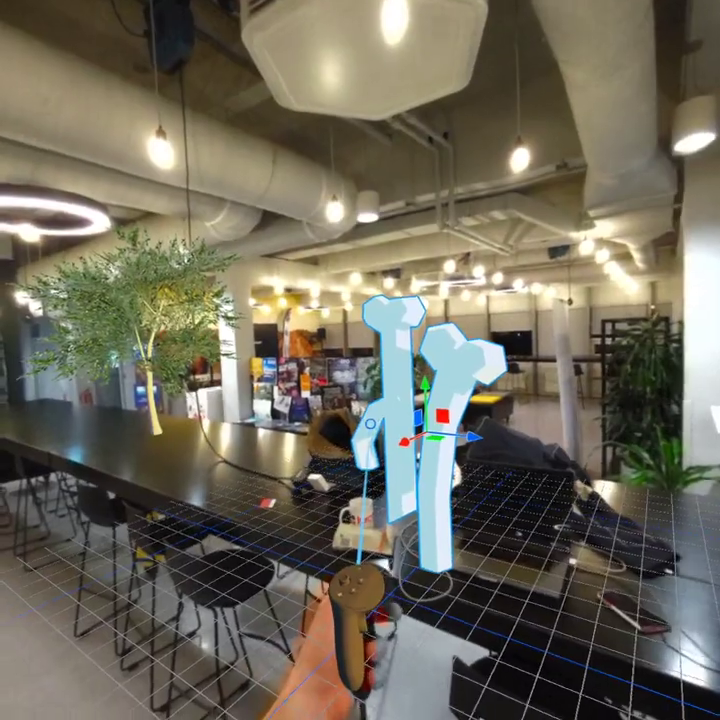
right_click(370, 424)
click(367, 550)
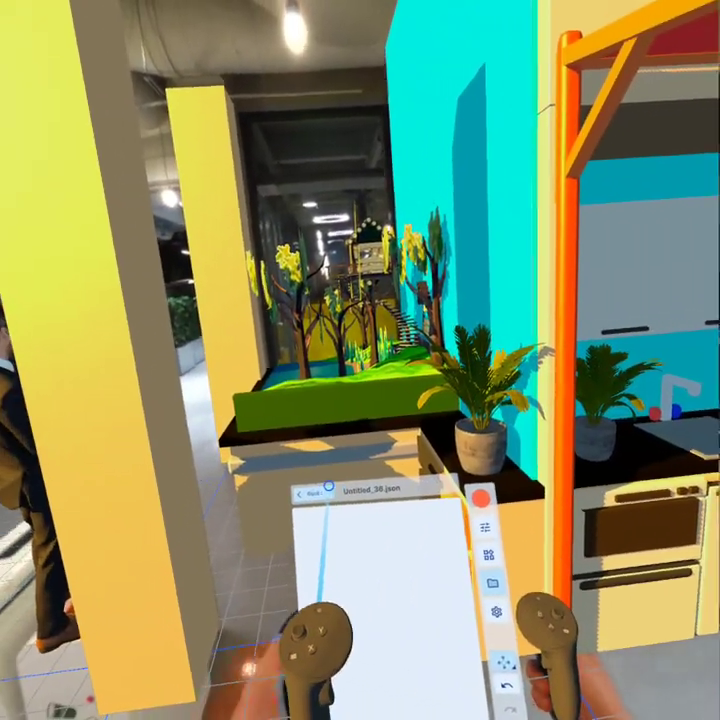
Step: Duplicate Untitled_36.json in the documents list and open the copy
click(309, 493)
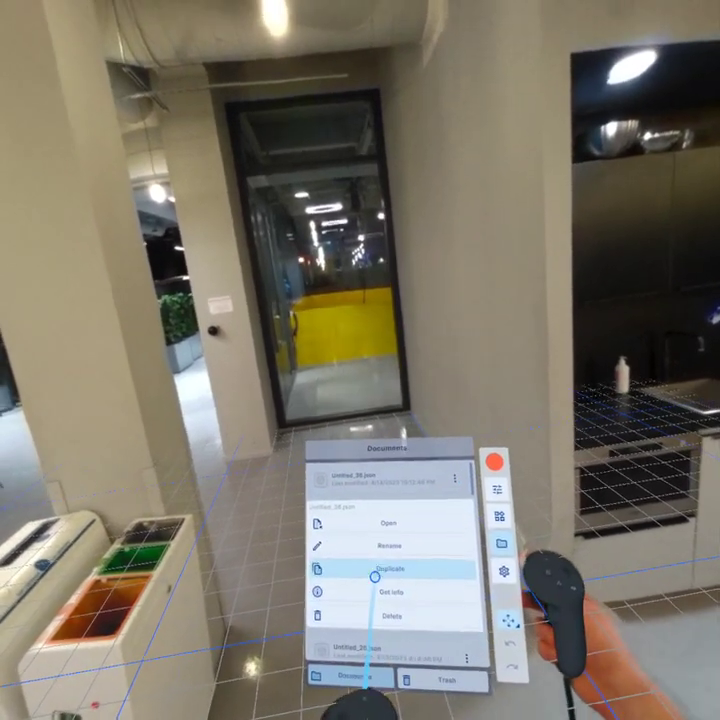
click(388, 496)
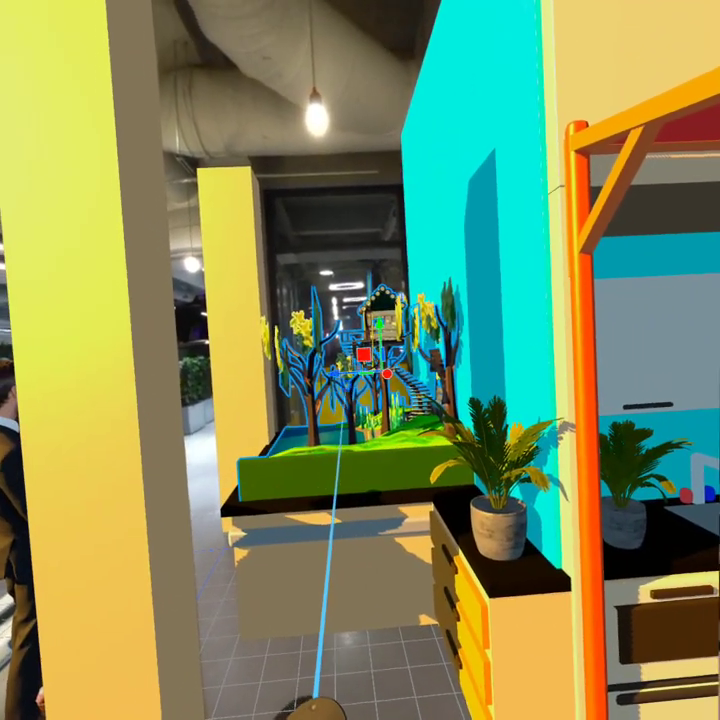
Step: Delete the treehouse landscape and the small white box from the corner counter in the copied document
click(335, 392)
right_click(340, 402)
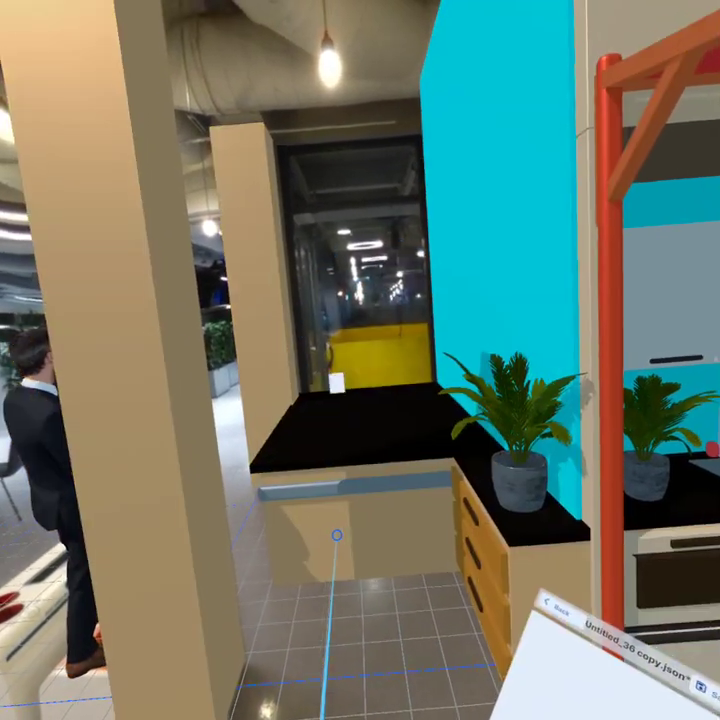
click(345, 429)
right_click(345, 430)
click(400, 441)
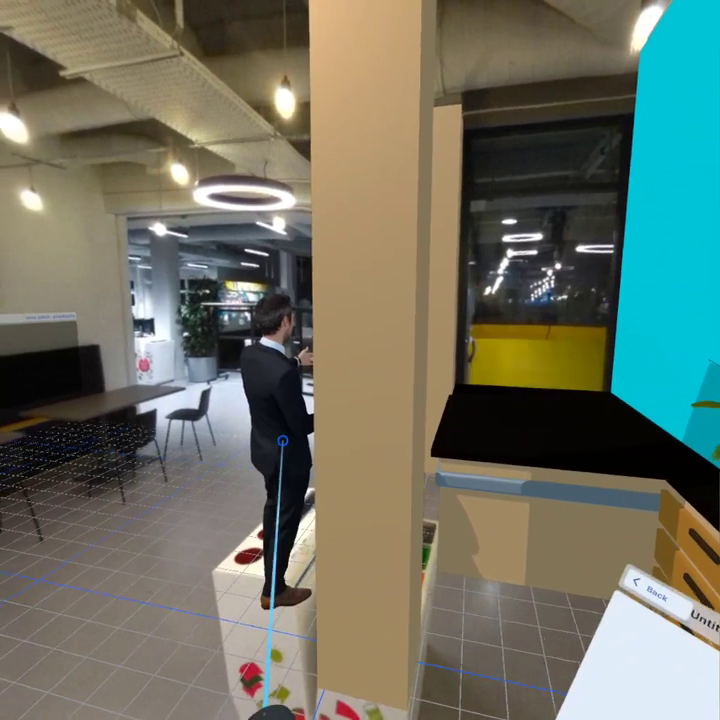
Step: Delete the man in the dark suit standing behind the column
click(296, 425)
right_click(300, 395)
click(304, 519)
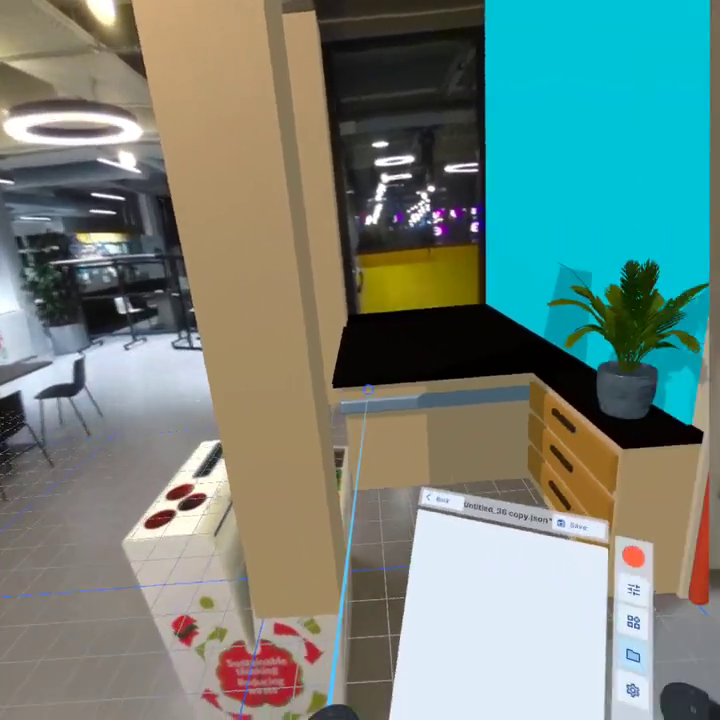
Step: Leave the copied document and reopen the original Untitled_36.json
click(336, 514)
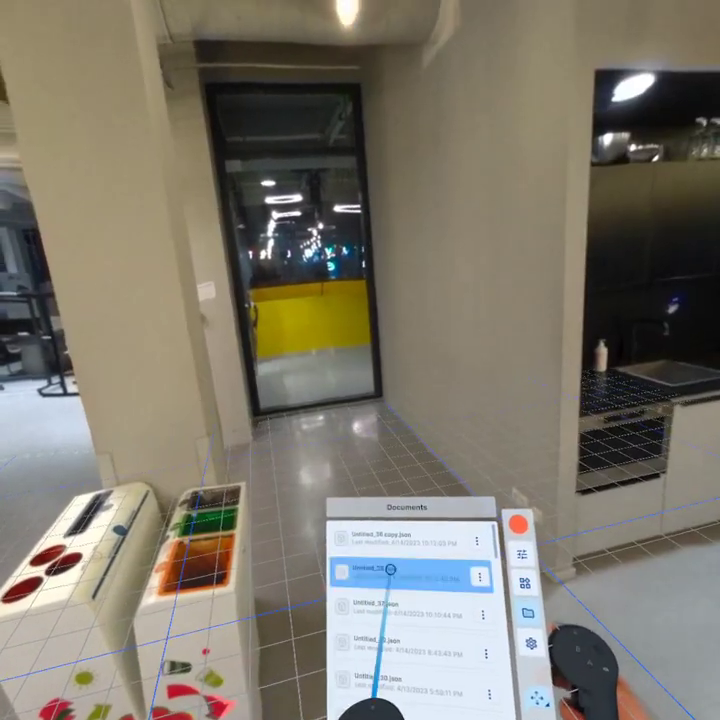
click(393, 598)
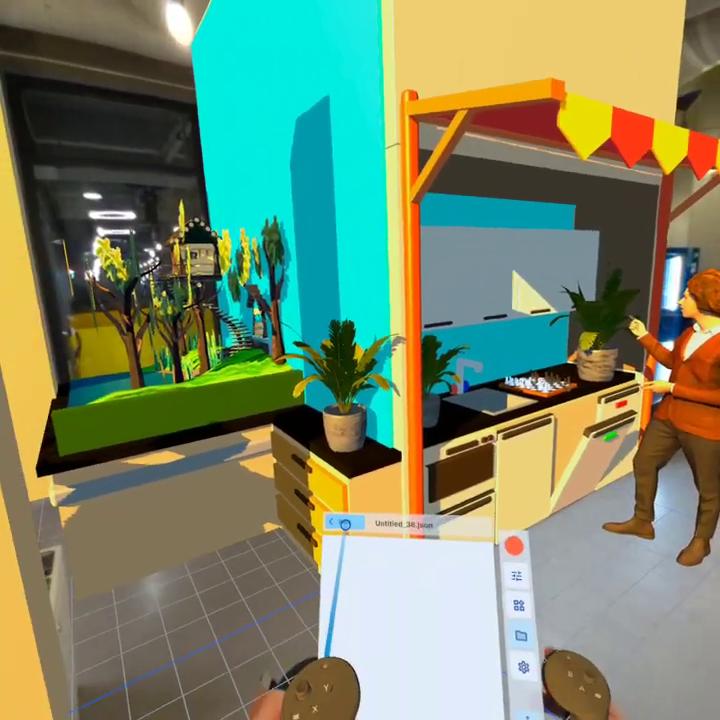
Step: Delete the tree on the long bar counter in Untitled_36 copy.json and reopen the original Untitled_36.json
click(337, 520)
click(379, 551)
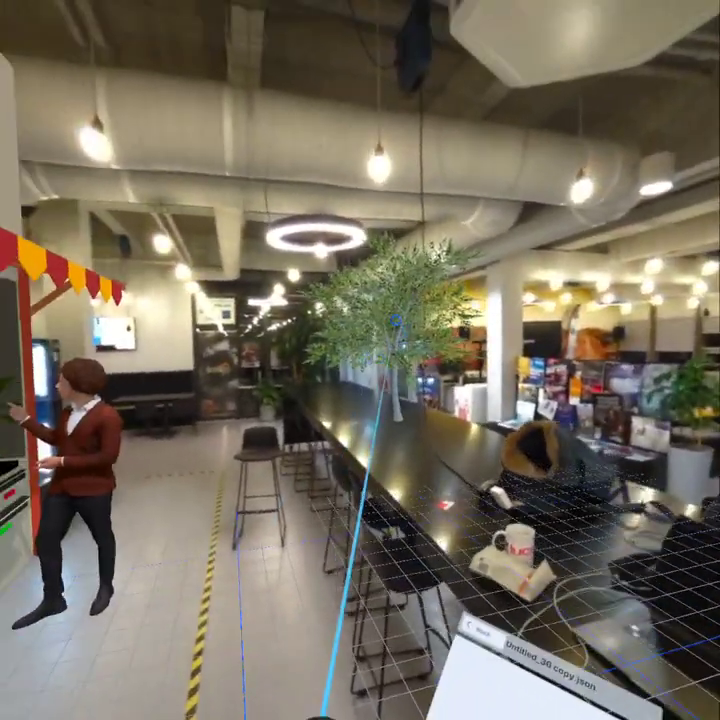
click(379, 398)
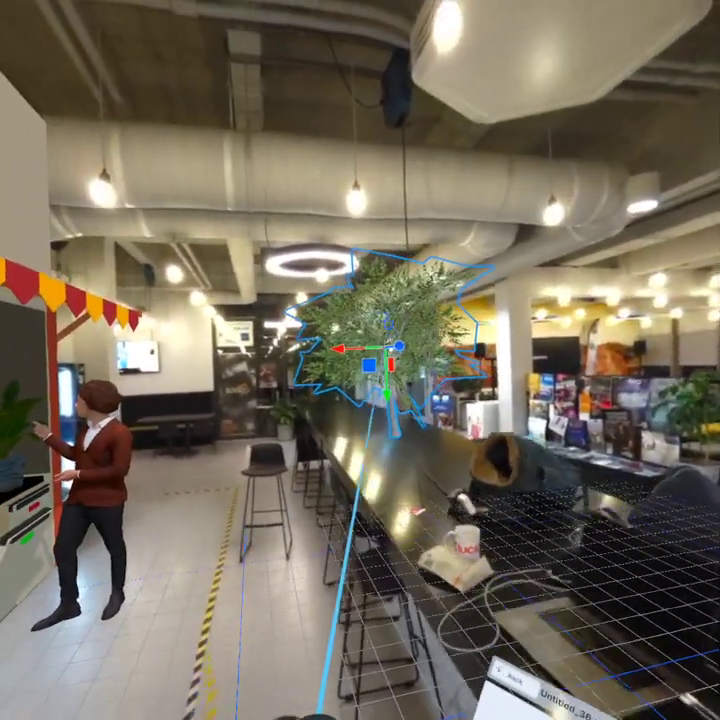
right_click(376, 360)
click(385, 418)
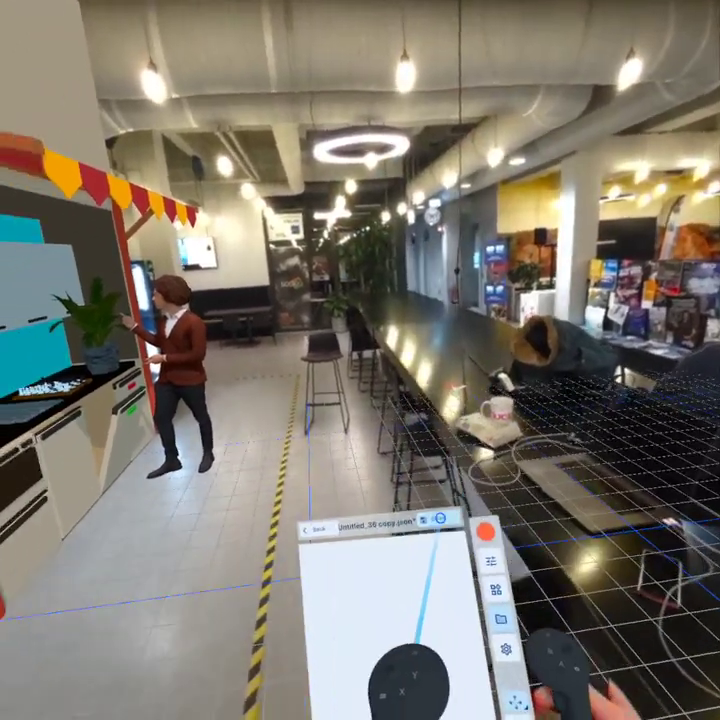
click(336, 522)
click(394, 567)
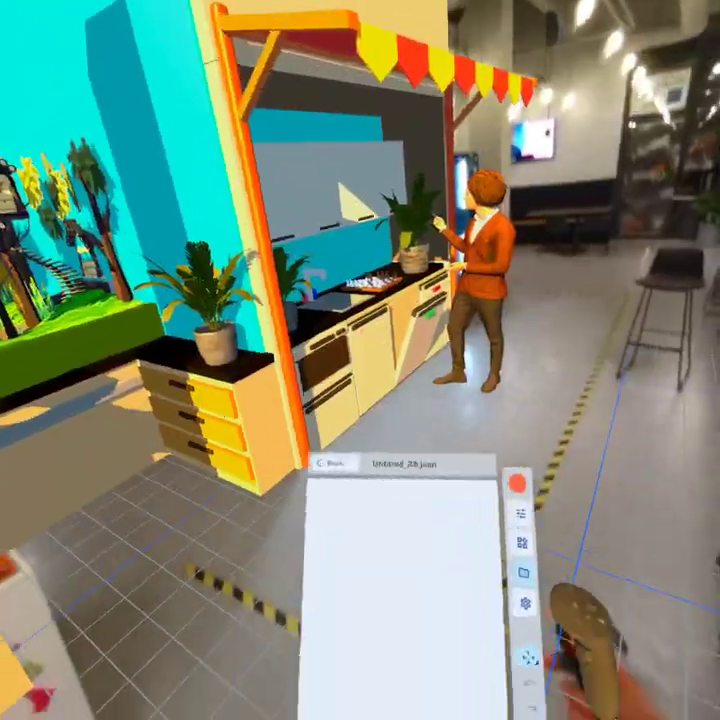
Step: Open the settings and switch the dominant hand between right and left several times, finishing on the left hand
click(453, 569)
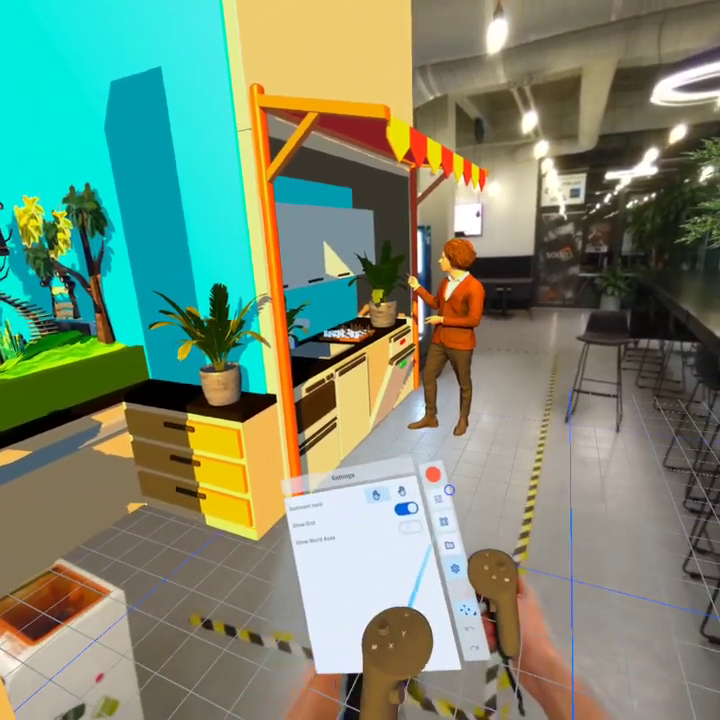
click(390, 531)
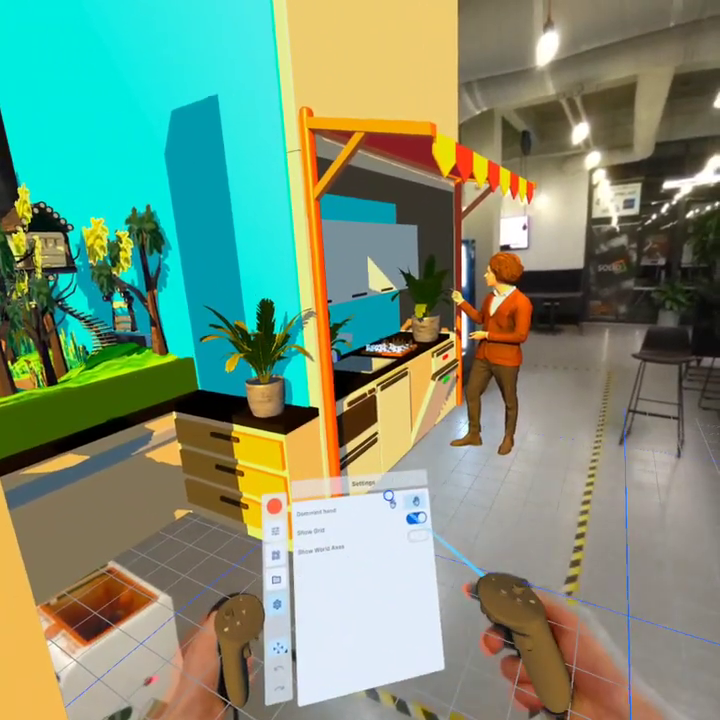
click(389, 497)
click(451, 509)
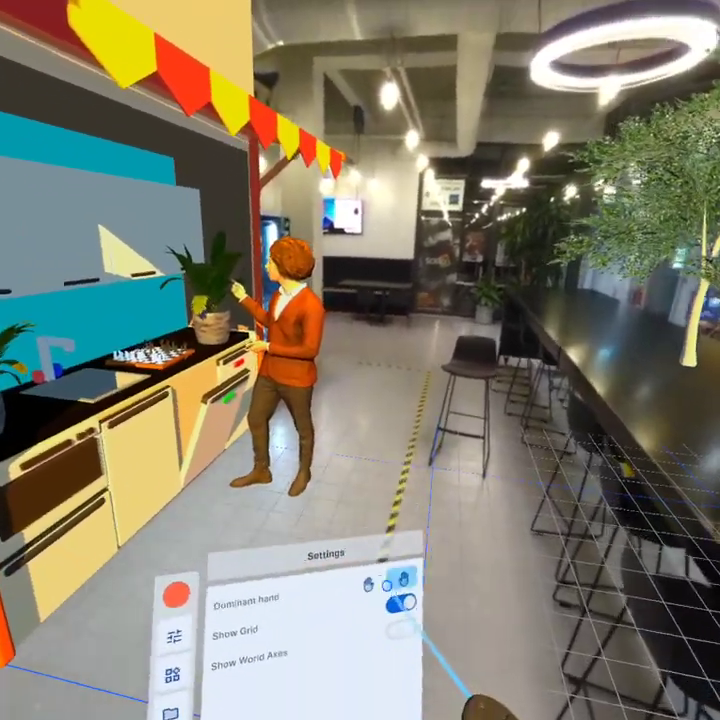
click(376, 577)
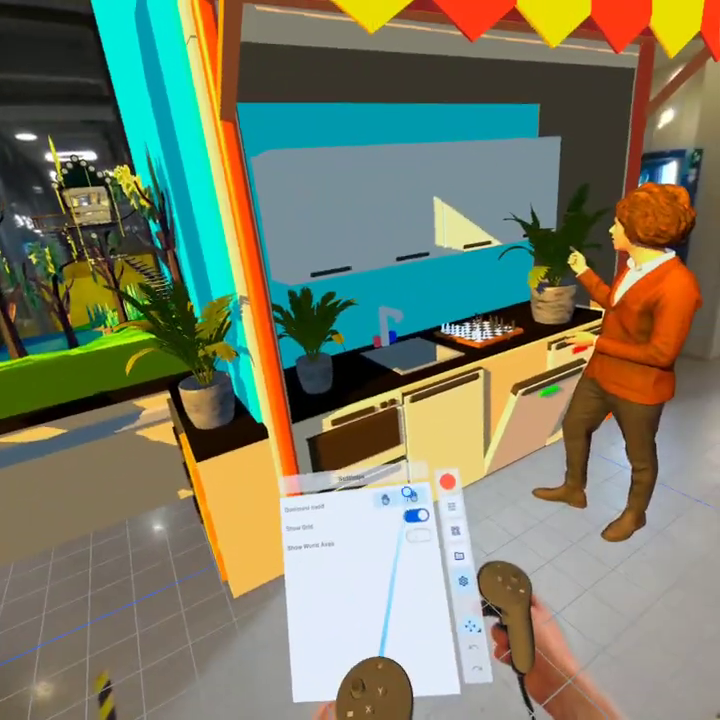
click(408, 494)
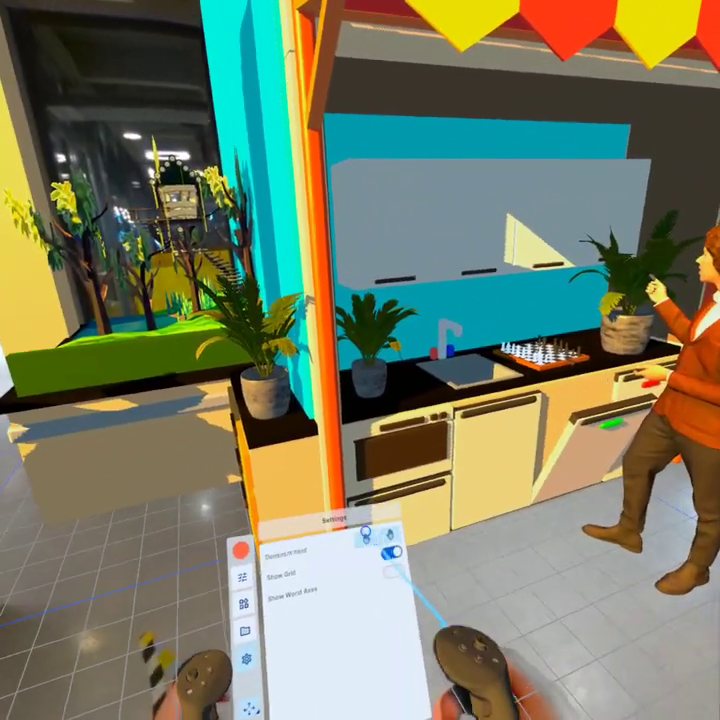
click(381, 537)
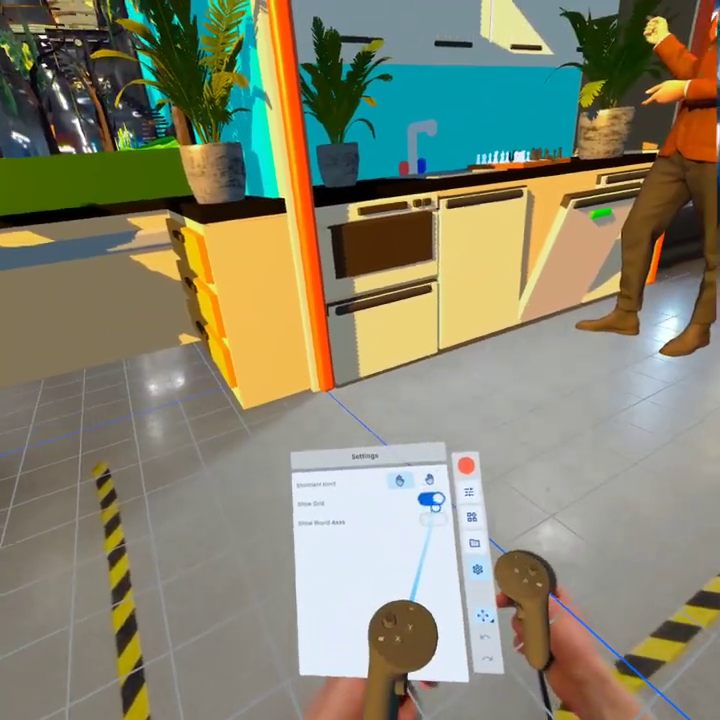
Step: Toggle the grid off and on, enable the world axes, and save Untitled_36.json
click(430, 500)
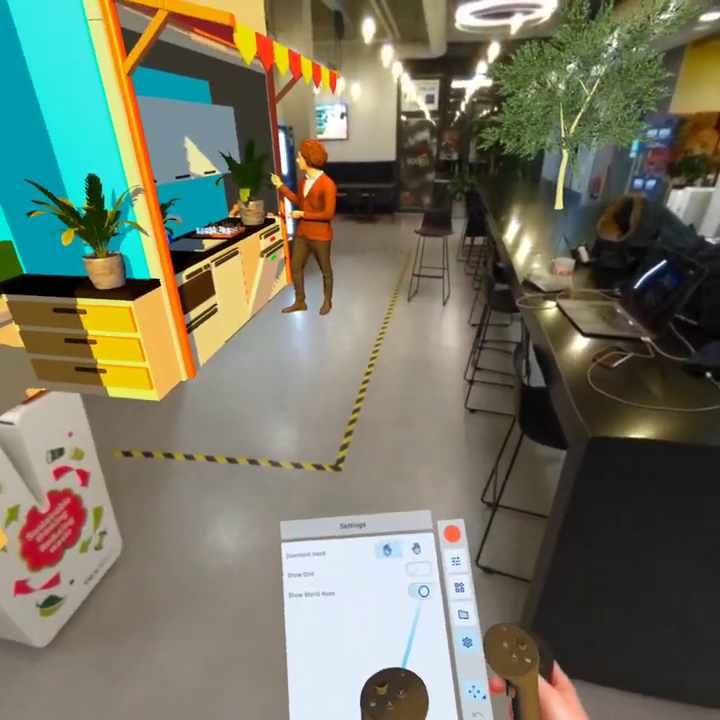
click(418, 573)
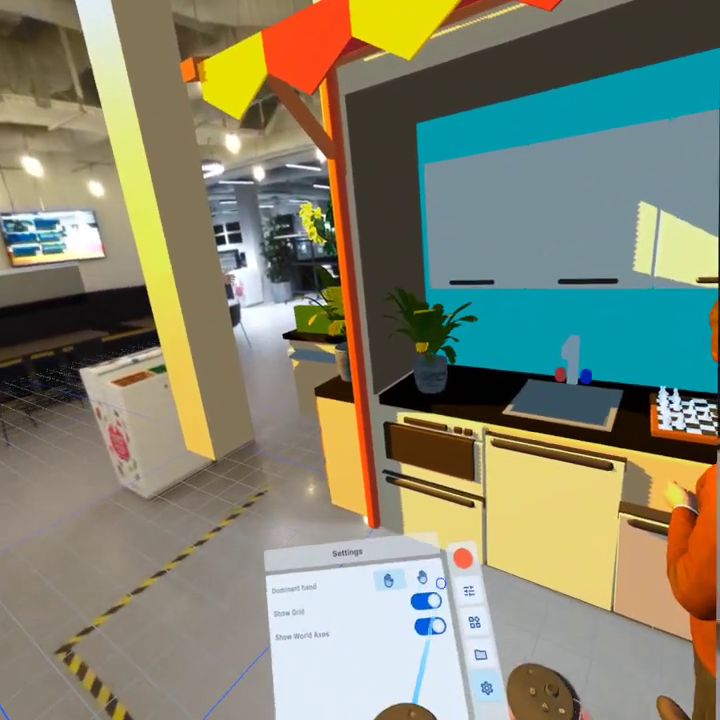
click(474, 622)
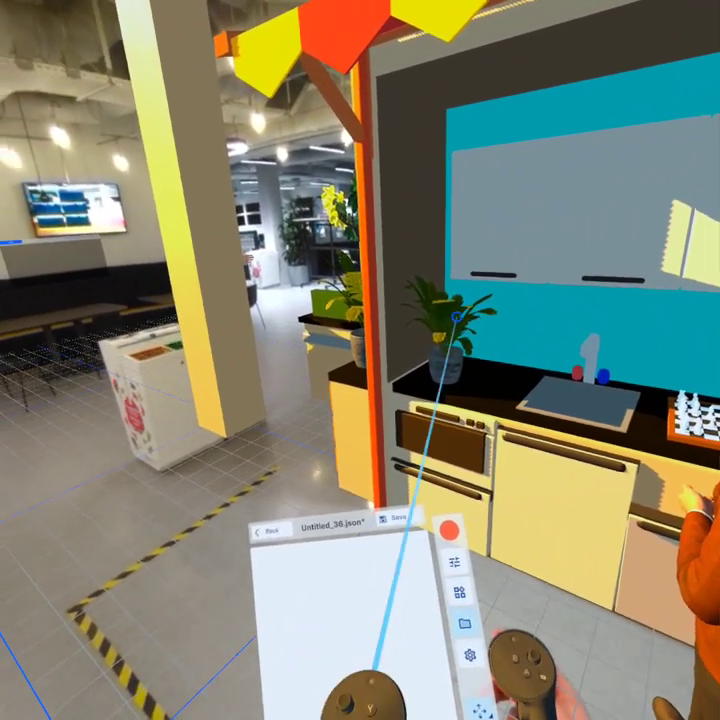
click(394, 519)
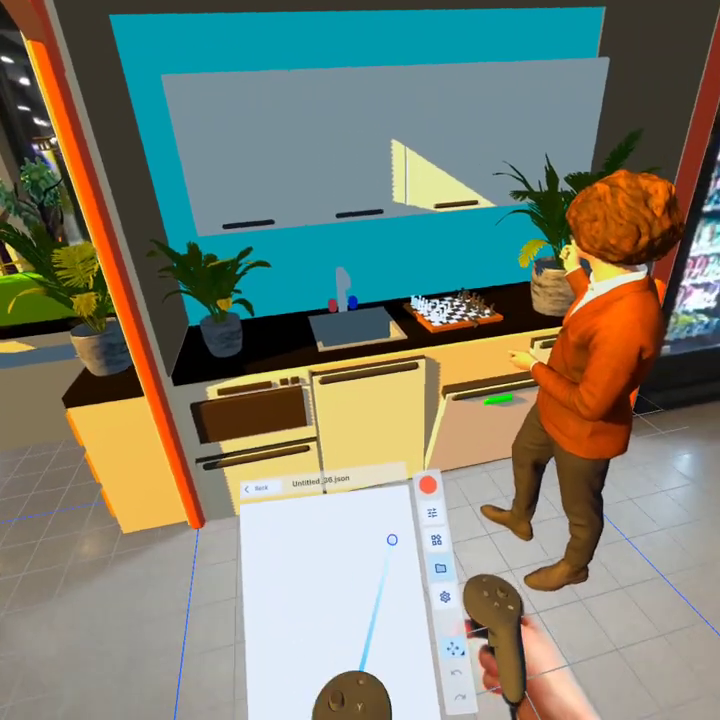
Step: Insert the log from the Nature essentials assets and move it toward the far end of the bar counter
click(446, 563)
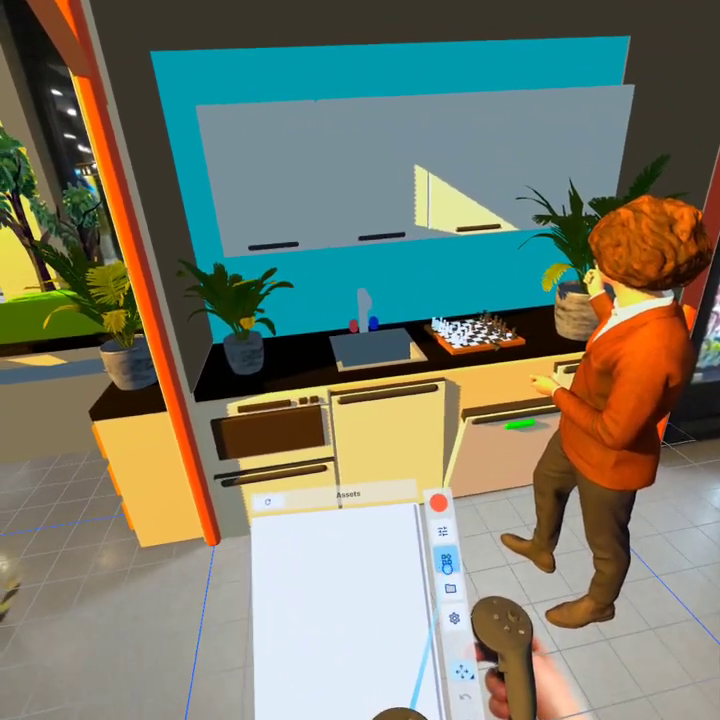
click(380, 552)
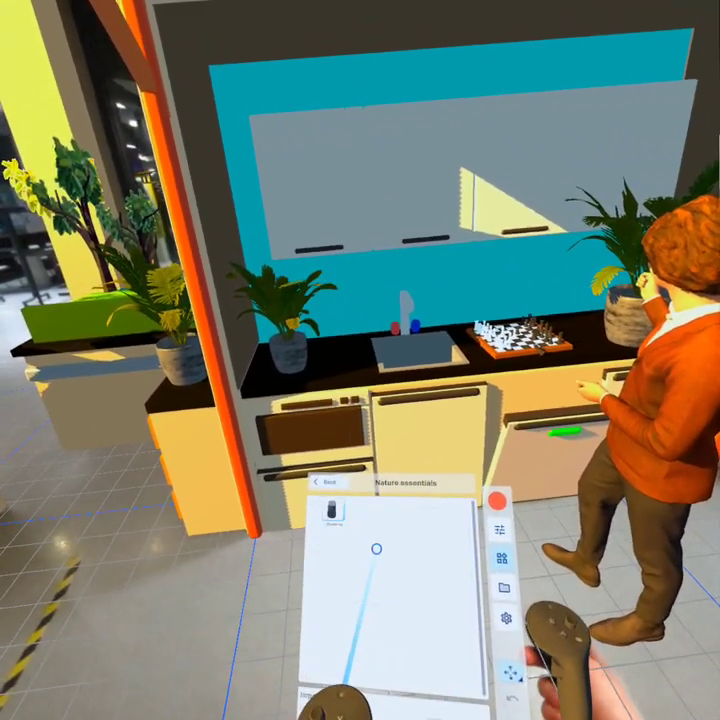
drag(333, 523, 462, 561)
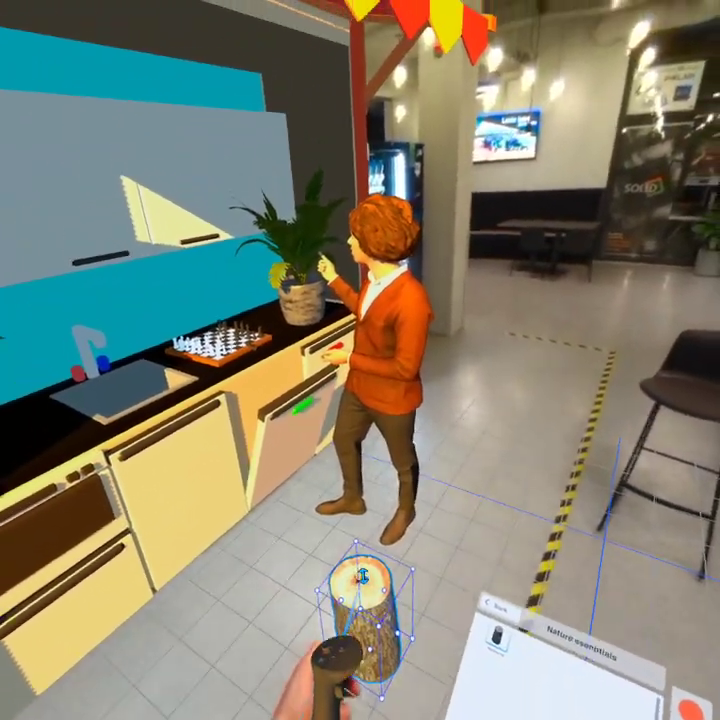
drag(361, 580, 283, 72)
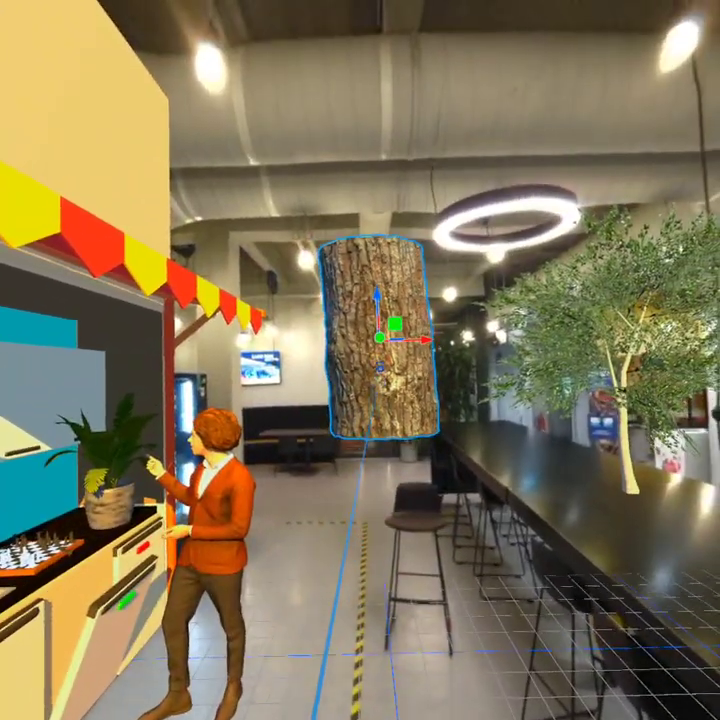
drag(380, 368, 386, 455)
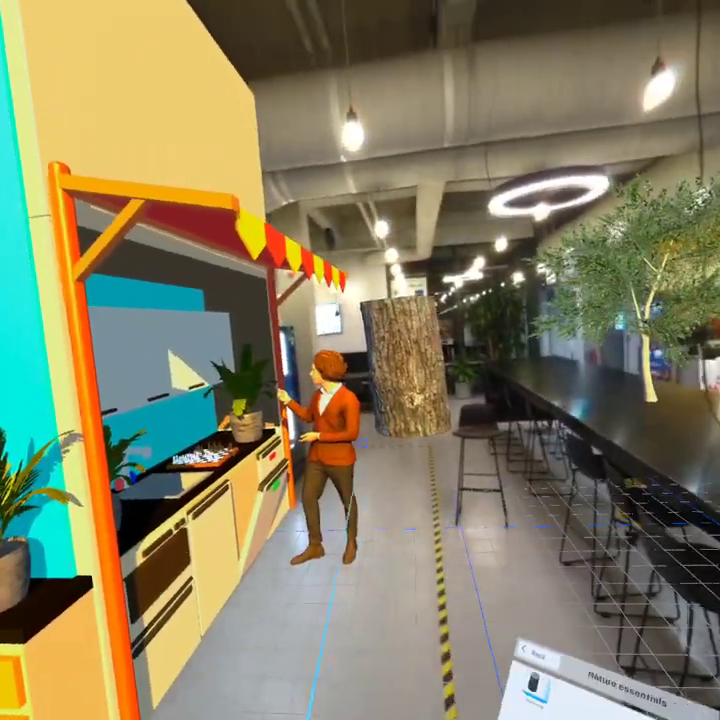
drag(352, 367, 327, 444)
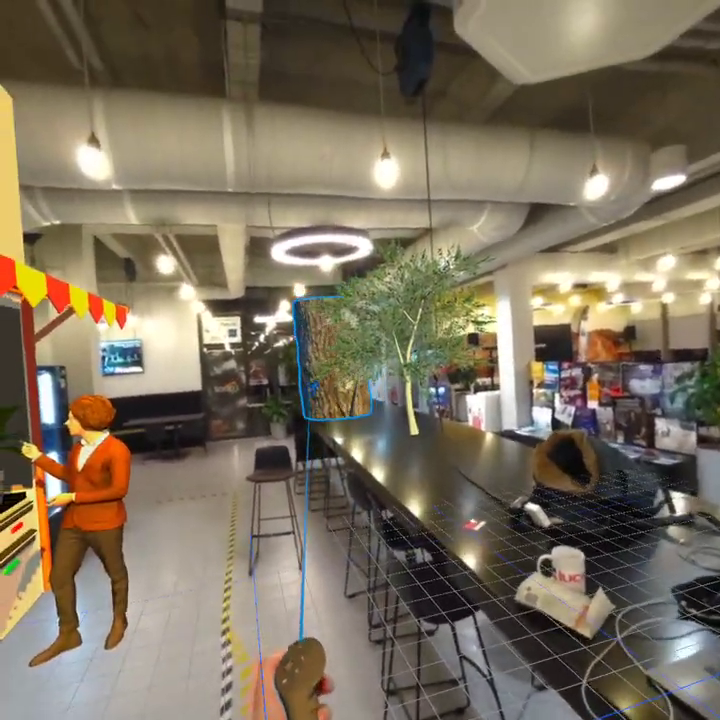
Step: Move the log away from the bar counter and lower it to the floor between the man and the stool
click(330, 360)
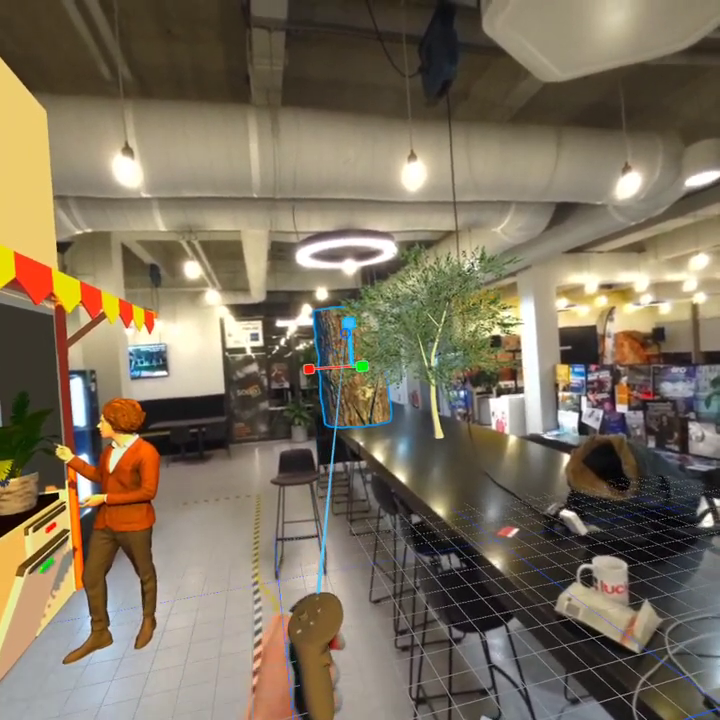
click(328, 372)
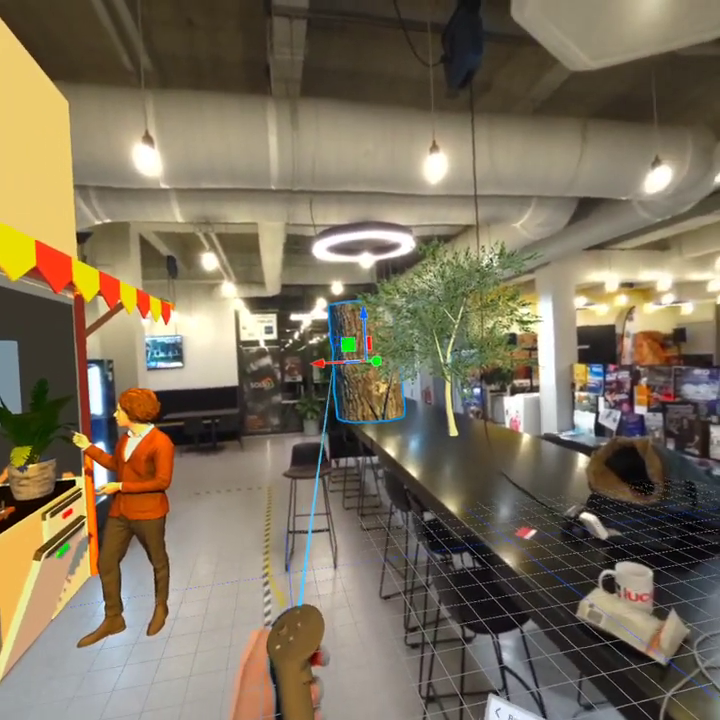
drag(355, 340, 308, 366)
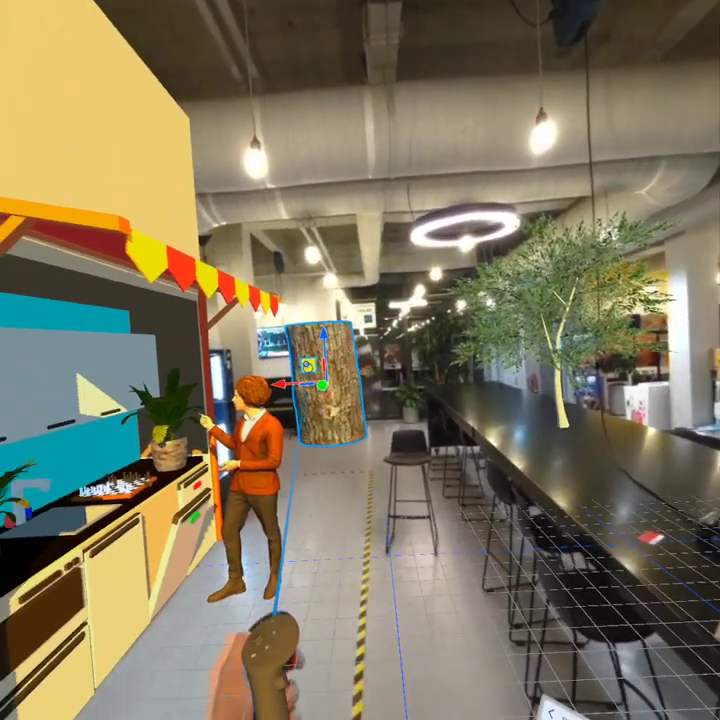
drag(337, 328, 320, 370)
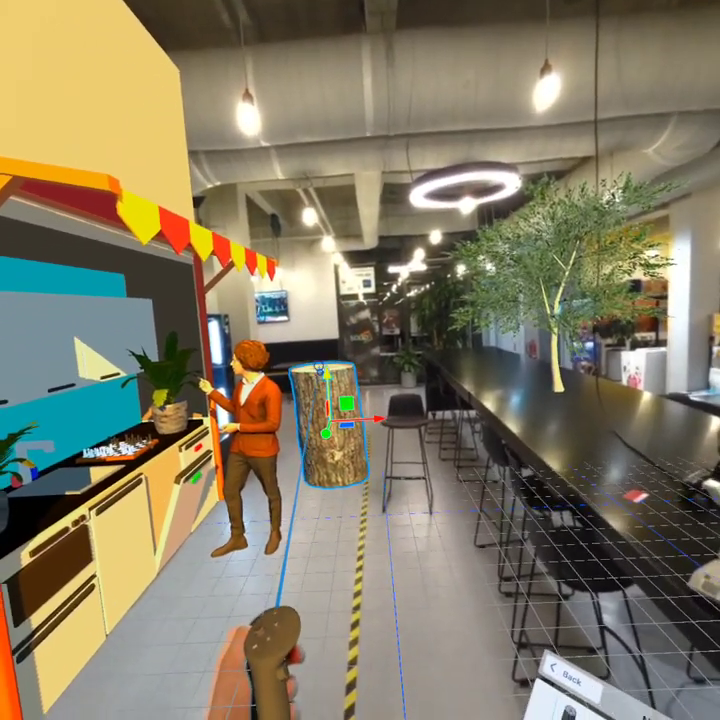
click(320, 370)
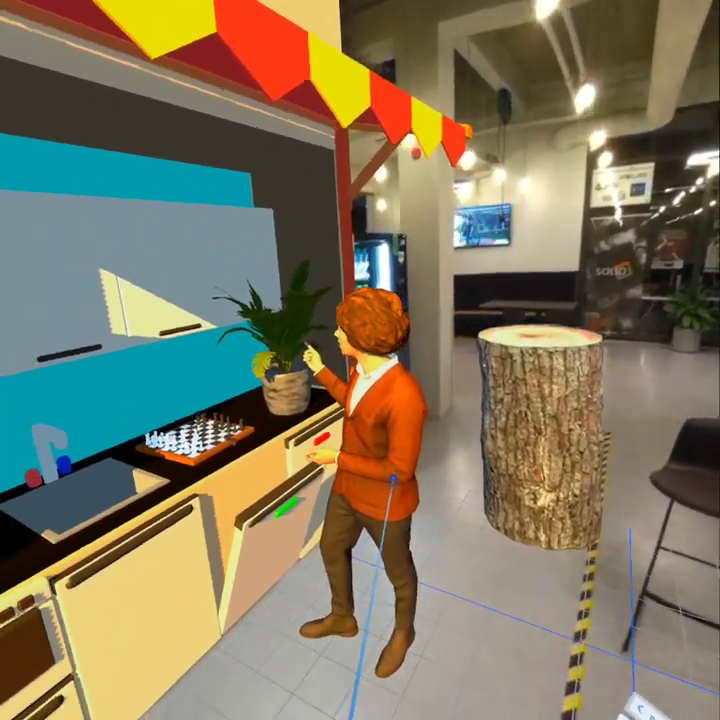
Step: Place a large cyan box in the aisle in front of the kitchen and shift the log closer to the man
click(400, 495)
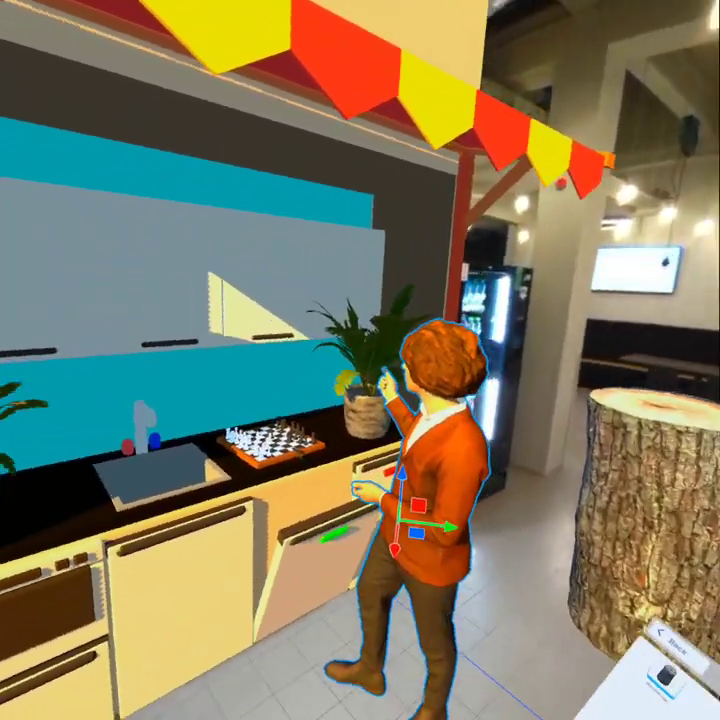
click(355, 518)
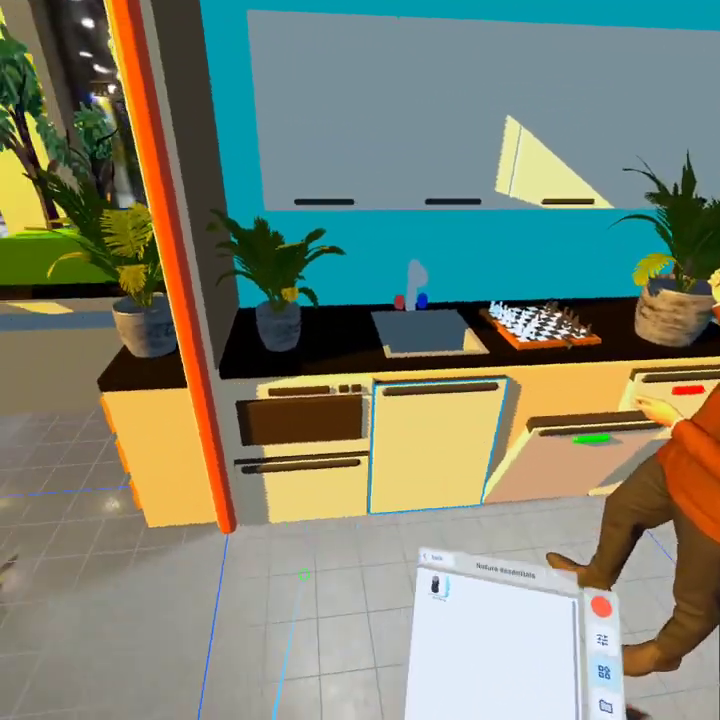
mouse_move(294, 579)
mouse_down()
mouse_move(442, 583)
mouse_move(482, 621)
mouse_move(379, 514)
mouse_move(342, 463)
mouse_up()
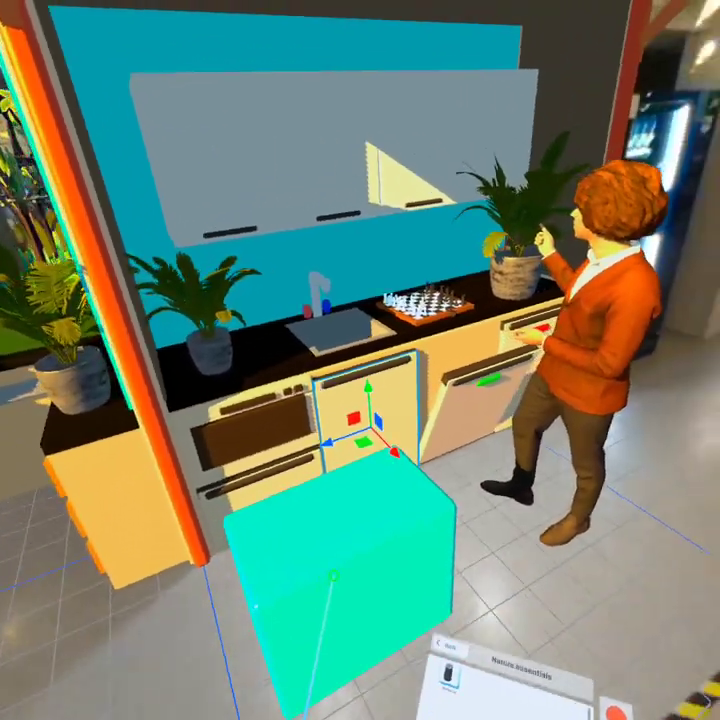
click(333, 576)
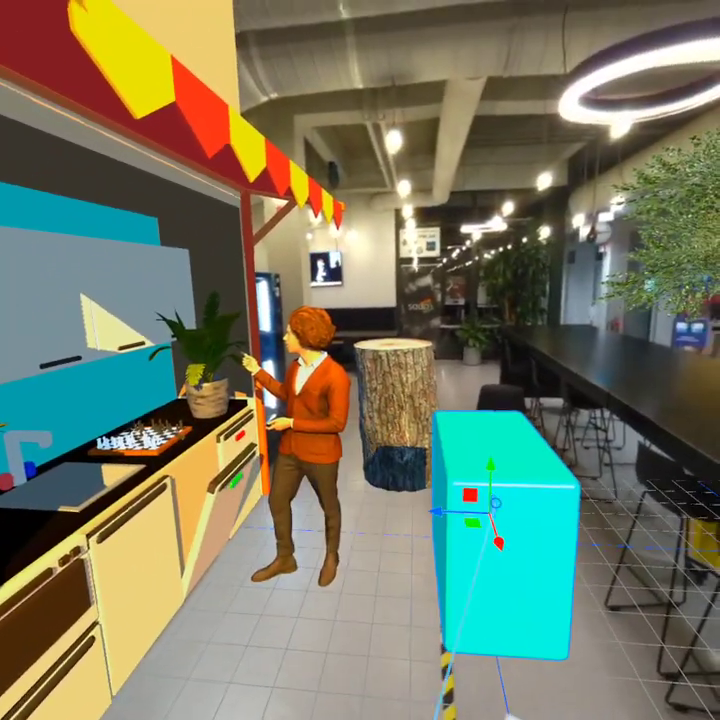
click(411, 407)
drag(405, 440, 325, 385)
Step: Delete the cyan box and the log from the aisle
click(437, 508)
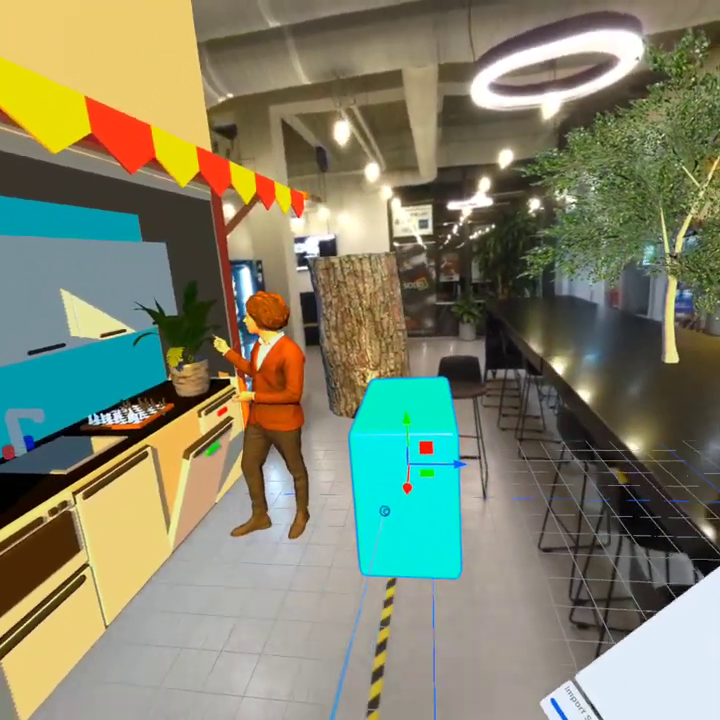
right_click(384, 511)
click(387, 709)
click(439, 534)
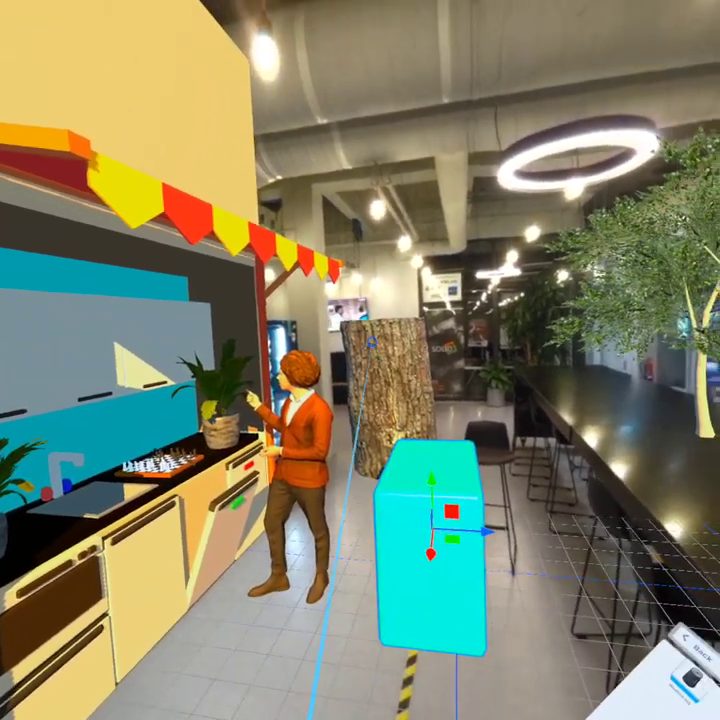
click(383, 355)
right_click(380, 380)
click(372, 512)
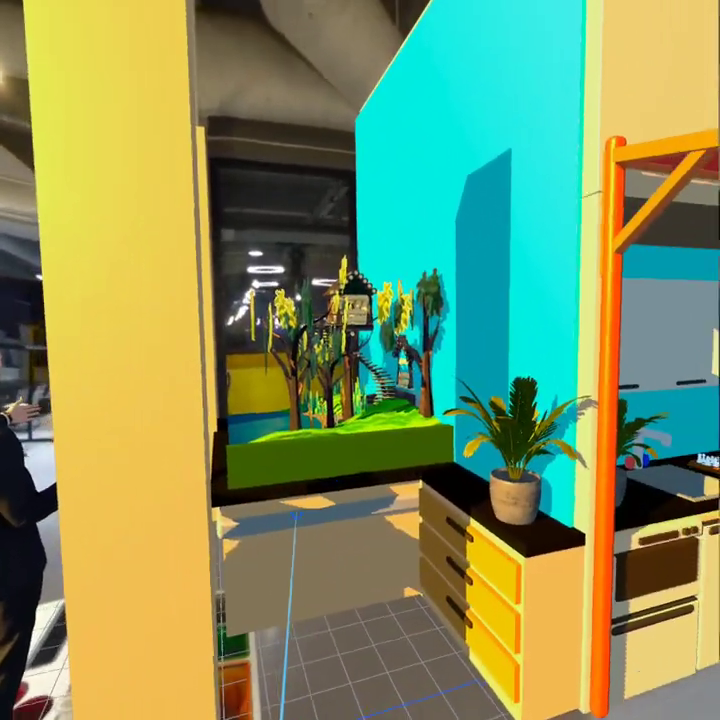
Step: Rotate the treehouse landscape on the corner counter so its pond side faces outward, and adjust its position on the worktop
click(312, 445)
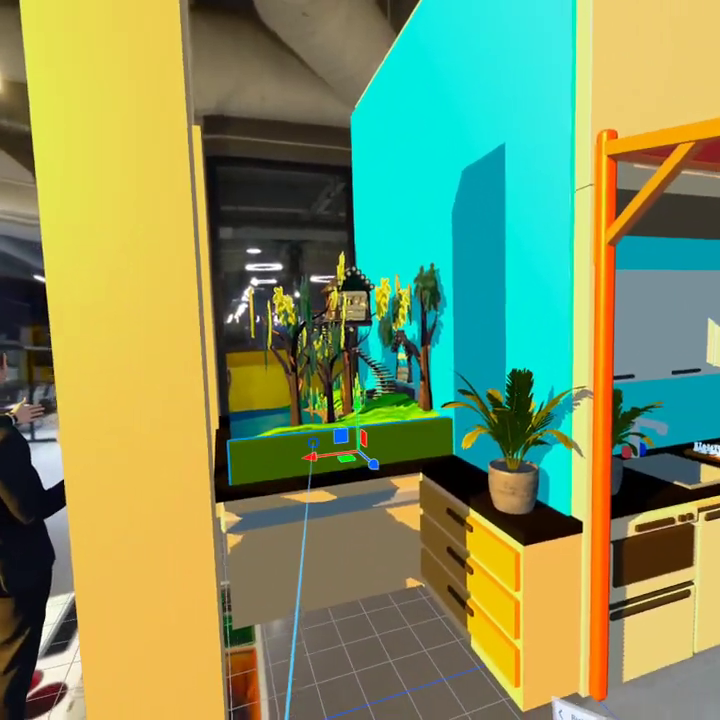
click(310, 438)
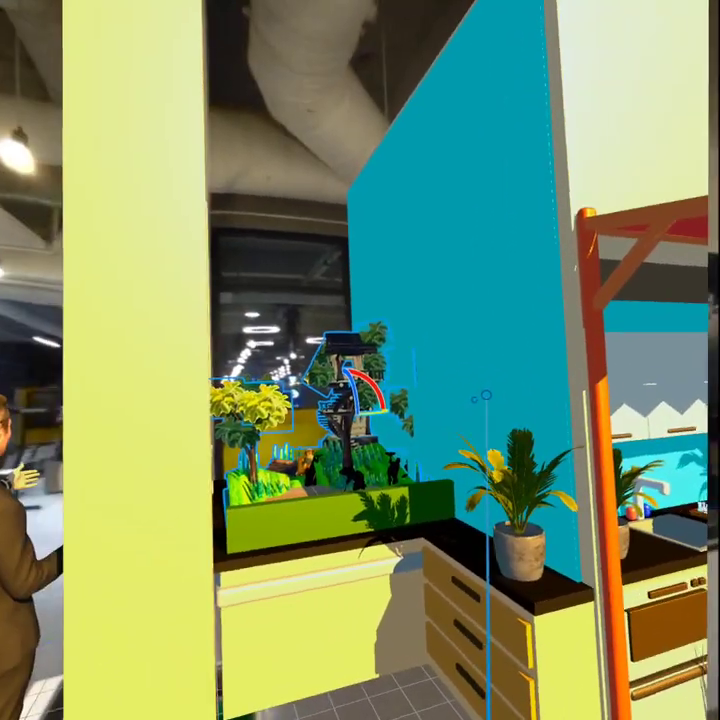
drag(503, 373, 365, 145)
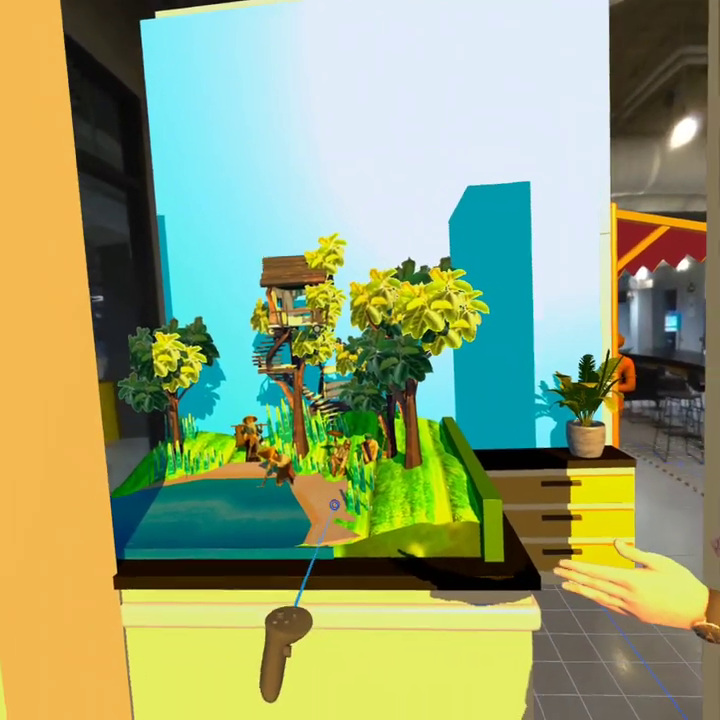
drag(334, 505, 246, 520)
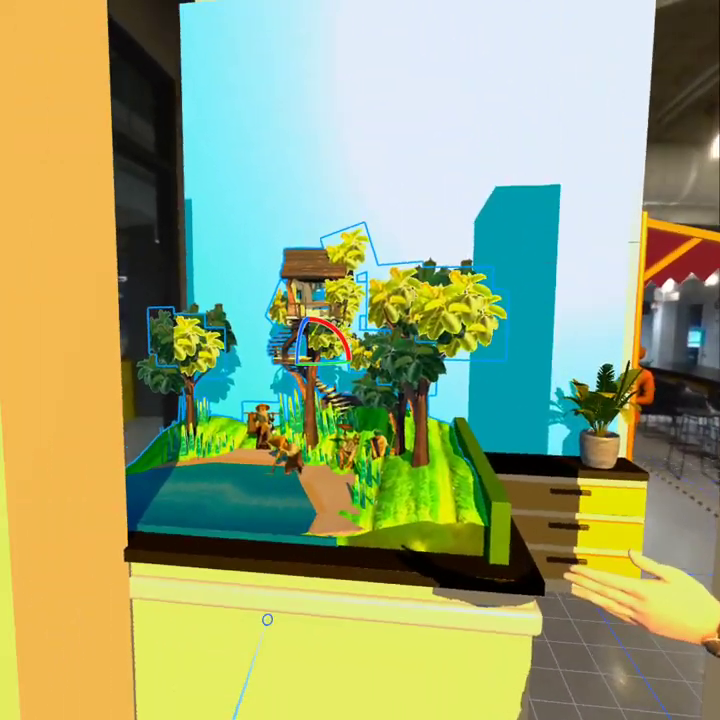
click(267, 619)
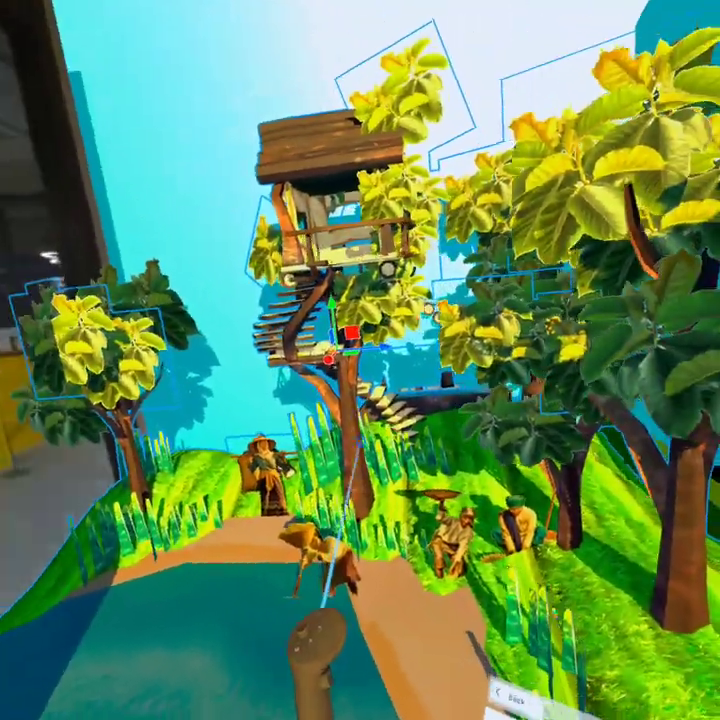
click(360, 365)
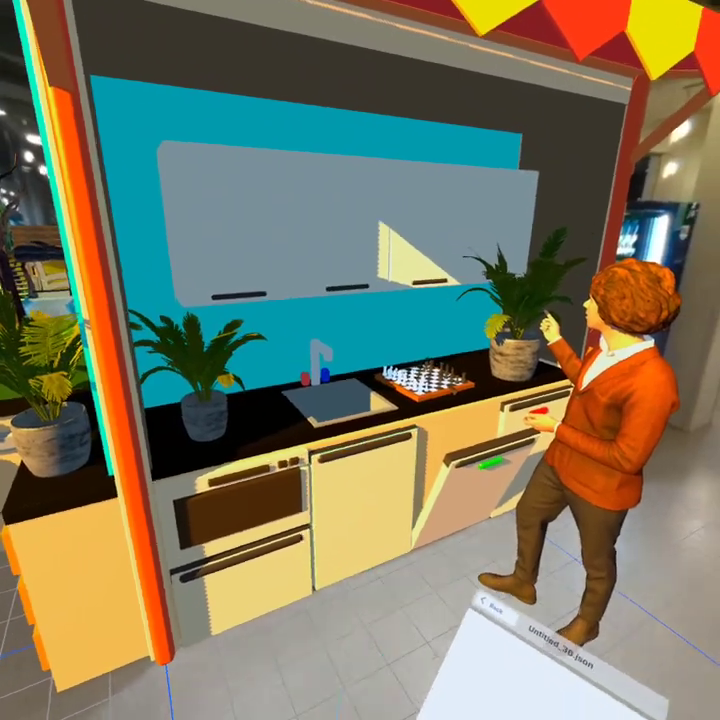
Step: Select the lower cabinet door beneath the sink
click(368, 527)
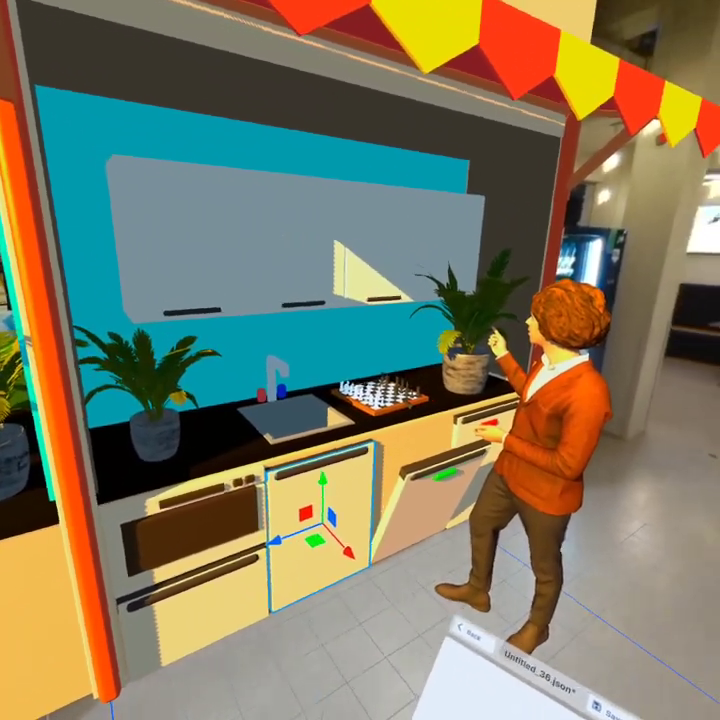